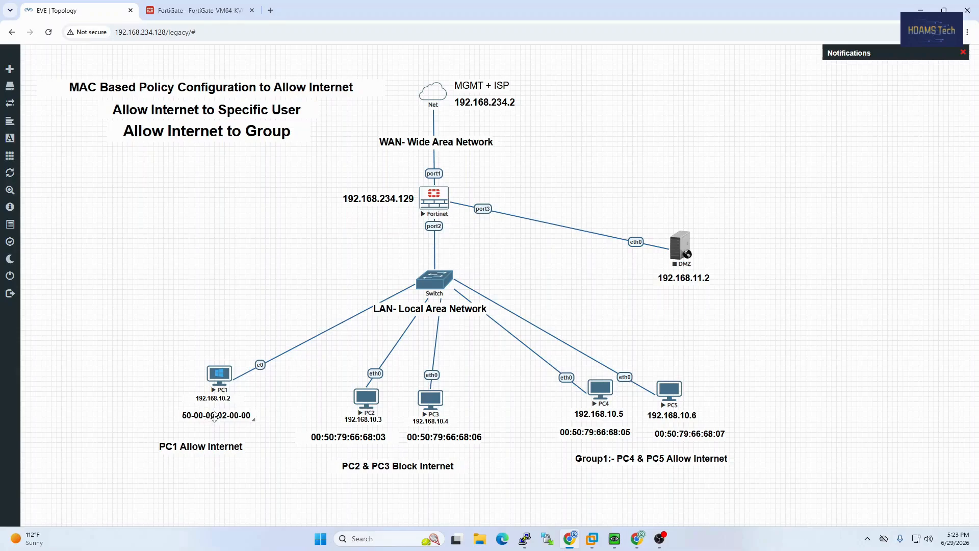
Shift PC1's MAC address label slightly left so it sits beneath the PC1 node
drag(213, 418, 207, 416)
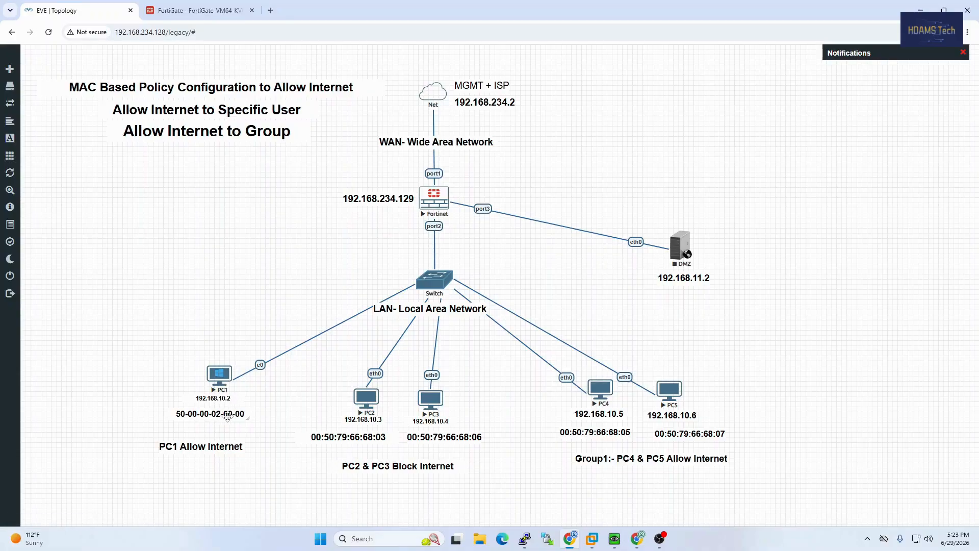
click(225, 383)
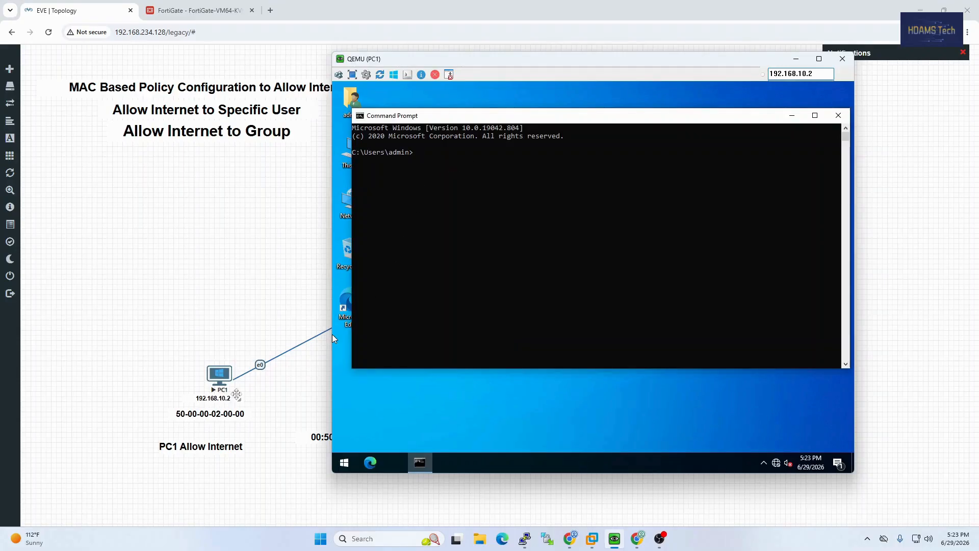
click(439, 169)
text(ipconfig /all)
key(Return)
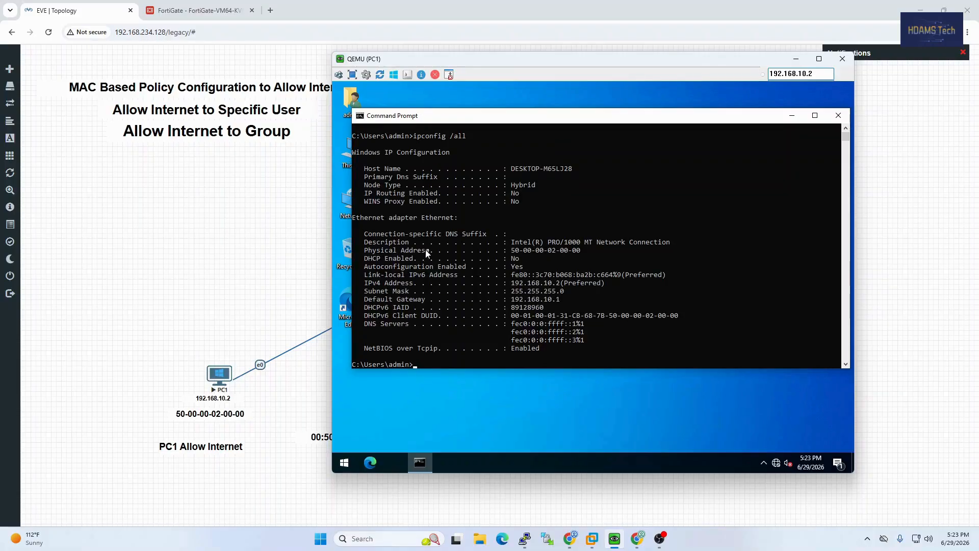
drag(433, 251, 583, 253)
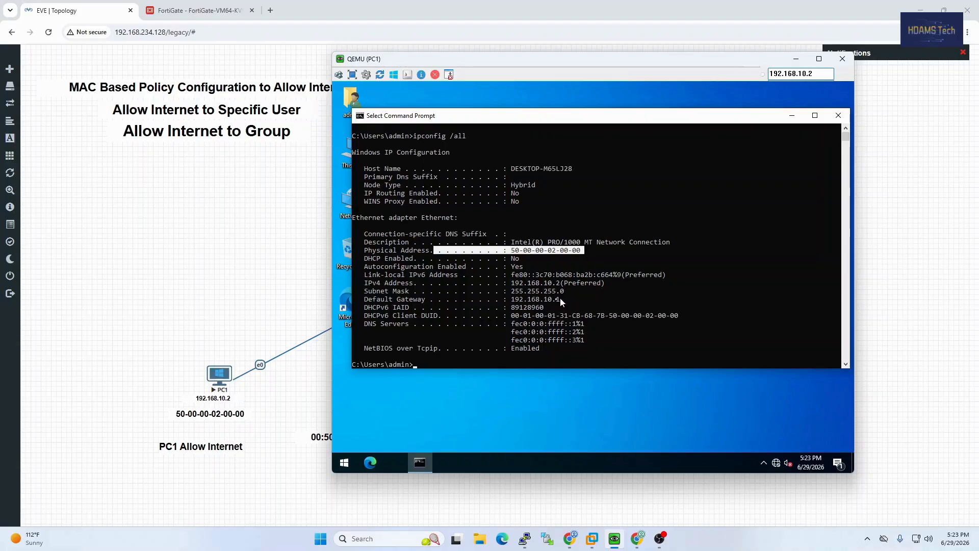
drag(560, 299, 514, 301)
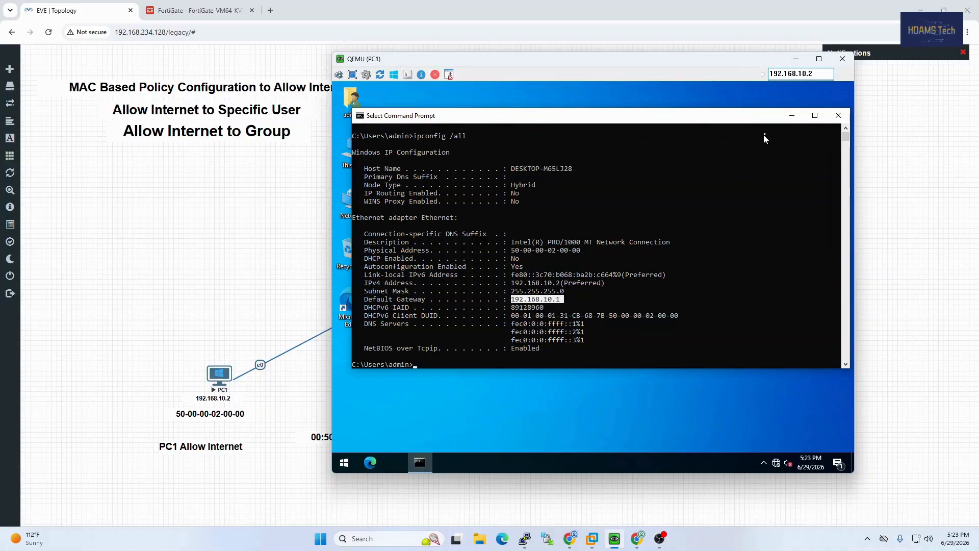
click(796, 58)
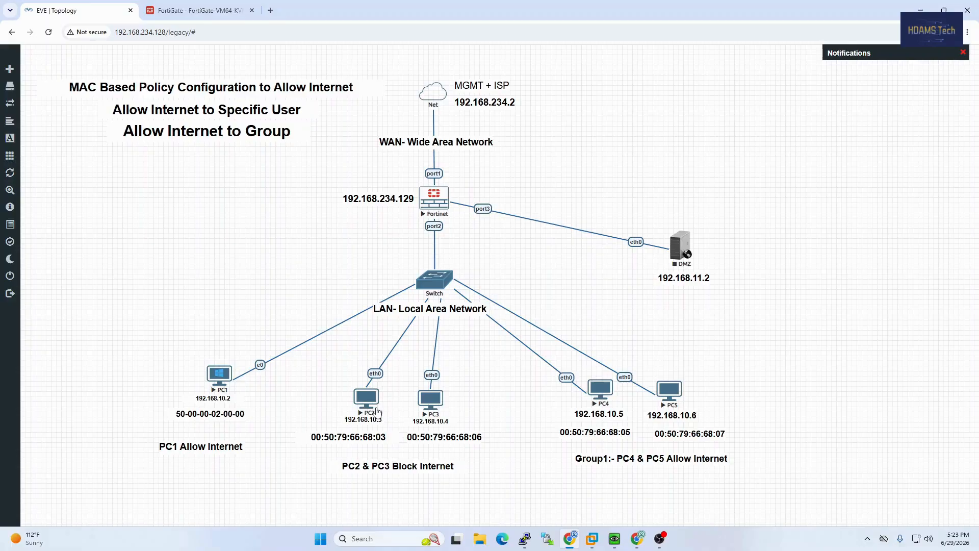
Show PC2's IP settings with sh ip and highlight its MAC 00:50:79:66:68:03
mouse_move(525, 538)
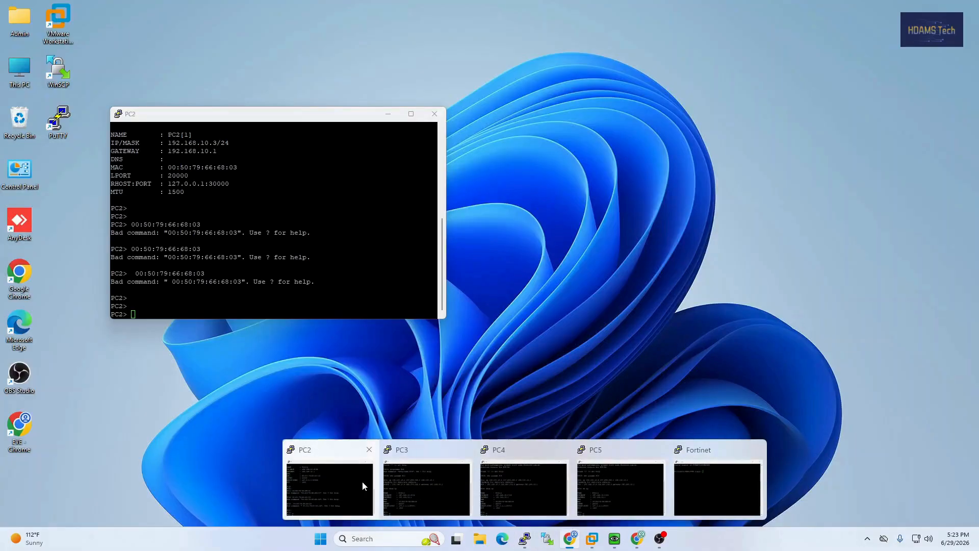
click(362, 482)
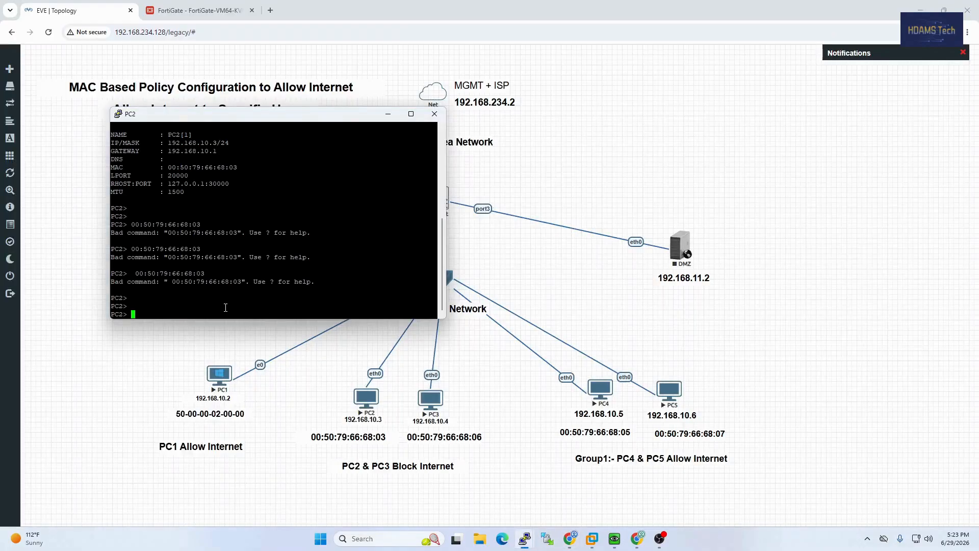
text(sh ip)
key(Return)
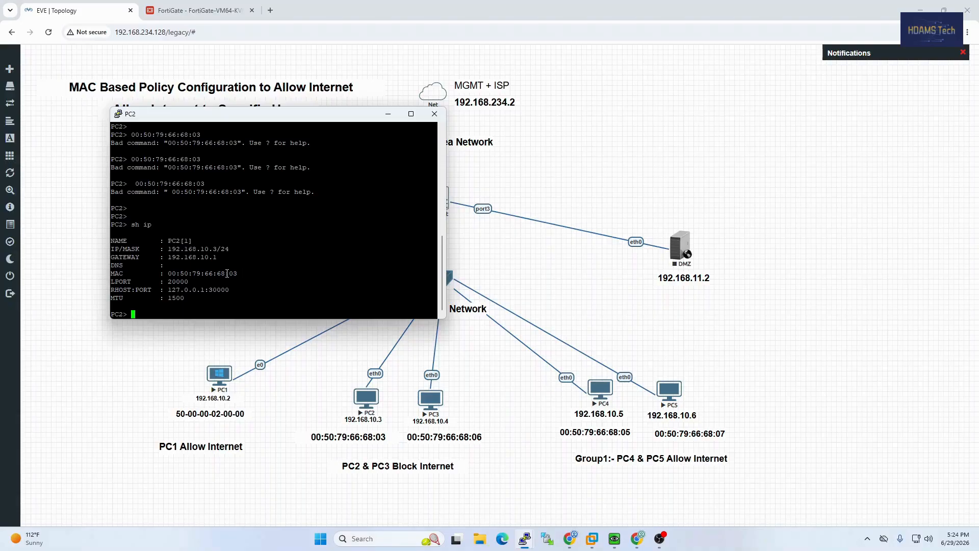
drag(226, 274, 178, 271)
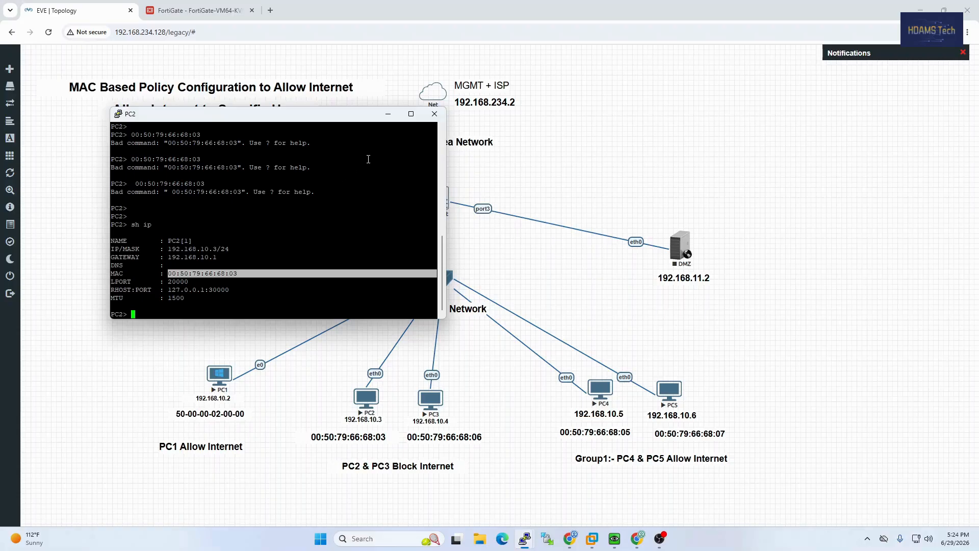
Ping PC5 at 192.168.10.6 from PC2, getting five successful replies
click(254, 309)
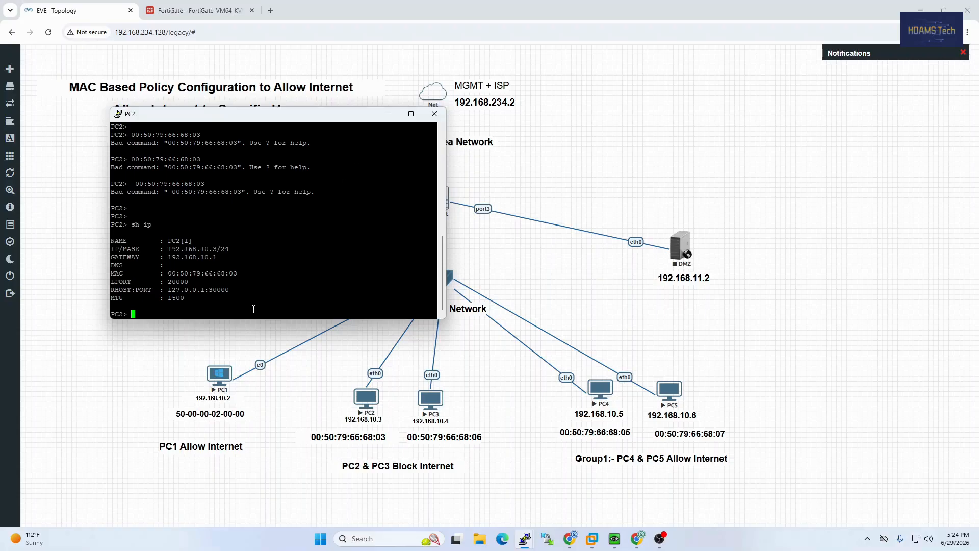
text(ping 192.168.10.6)
key(Return)
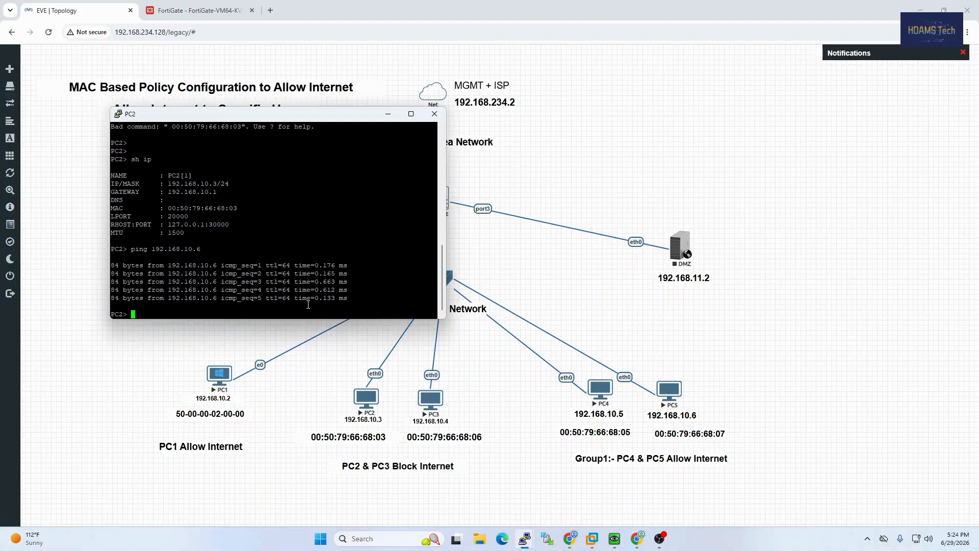
From PC2, ping PC1 at 192.168.10.2 (replies) and 8.8.8.8 (all five time out)
key(Up)
text(2)
key(Return)
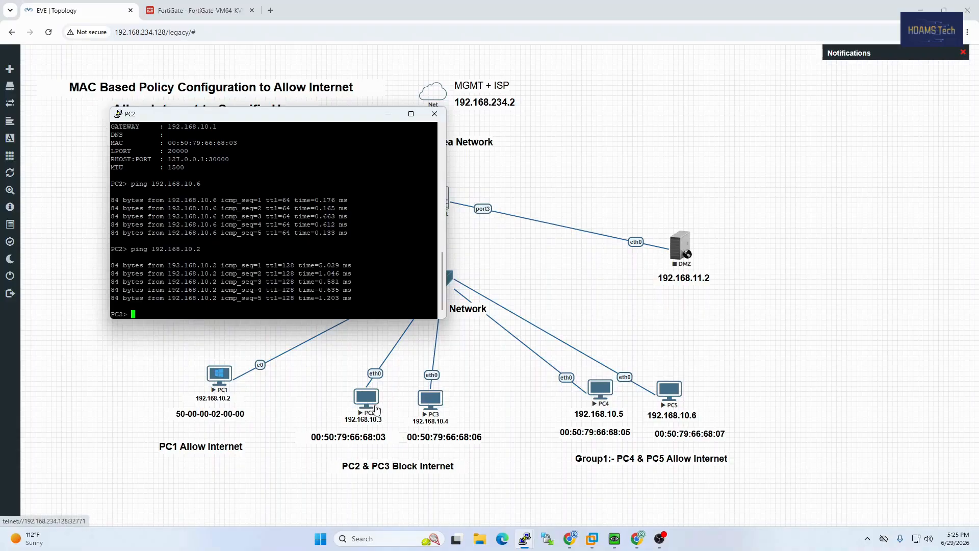
text(ping 8.8.8.8)
key(Return)
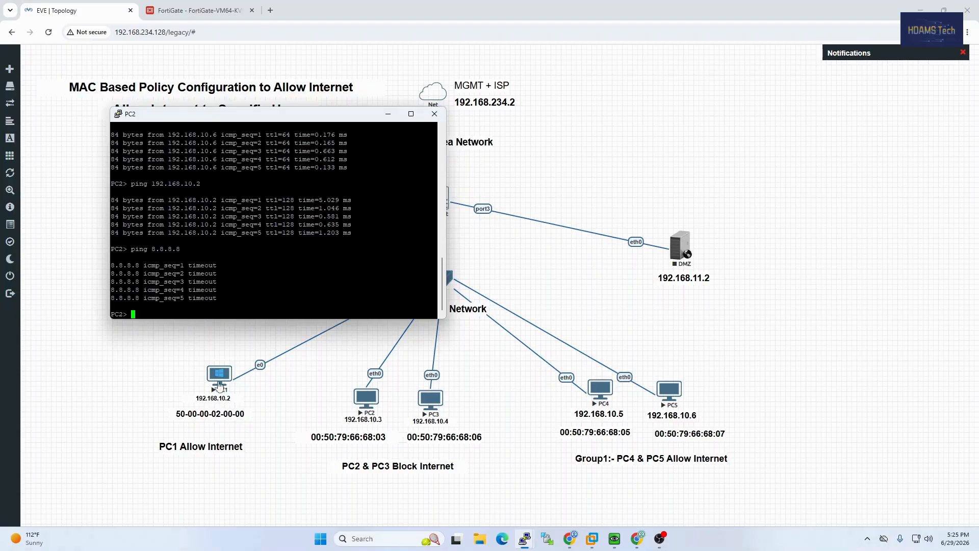
Ping 8.8.8.8 from PC1's command prompt, which times out, then minimize PC1's console
click(615, 540)
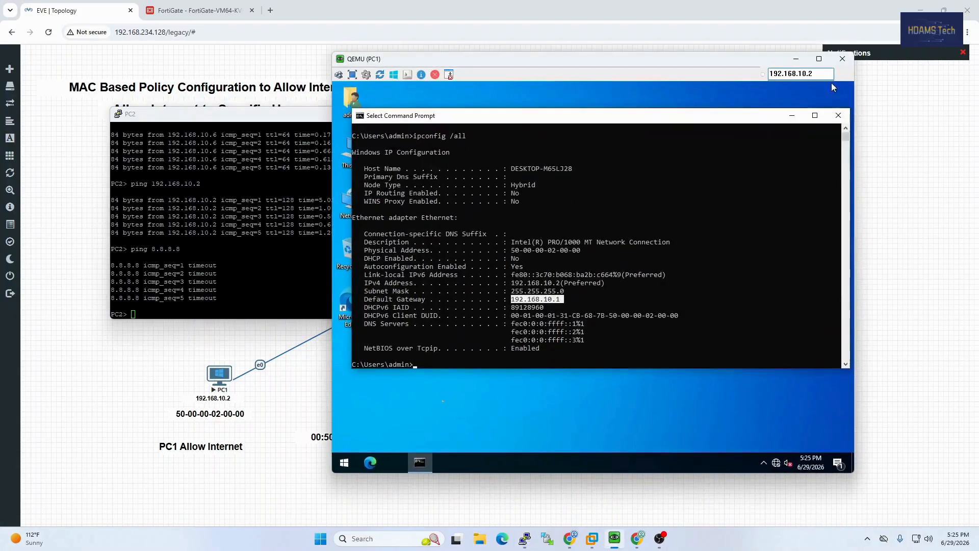
click(464, 357)
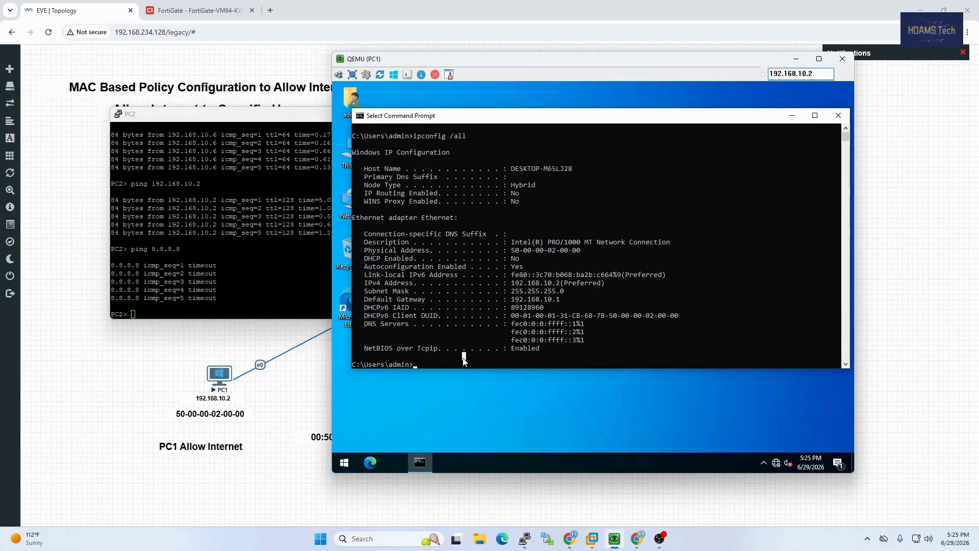
text(ping 8.8.8.8)
key(Return)
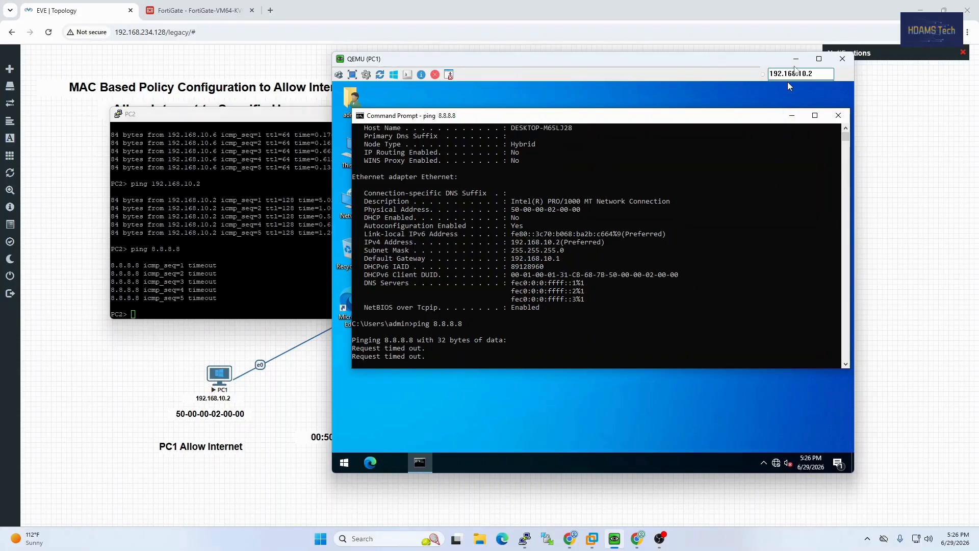
click(796, 59)
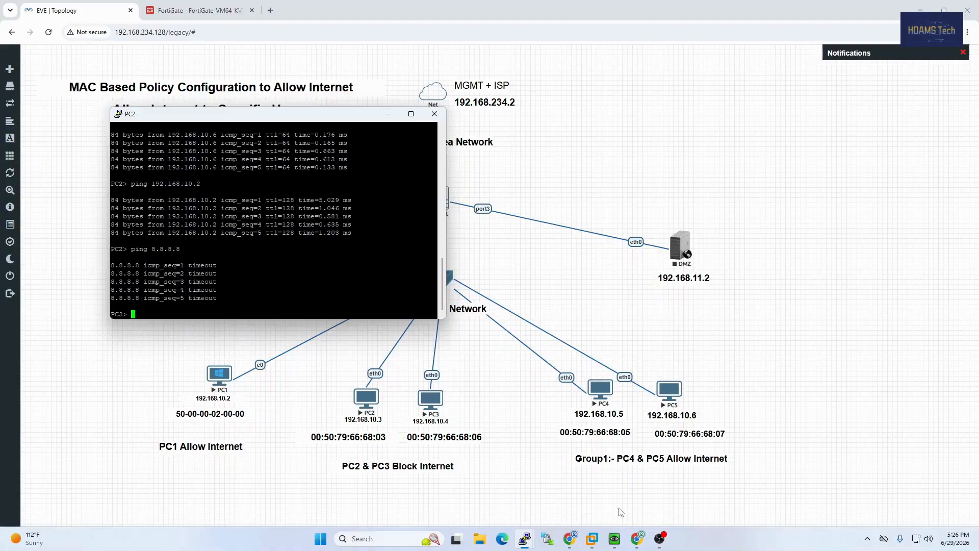
Move PC4's console aside, ping 8.8.8.8 from it (times out), then minimize the PC2 and PC4 consoles
mouse_move(548, 544)
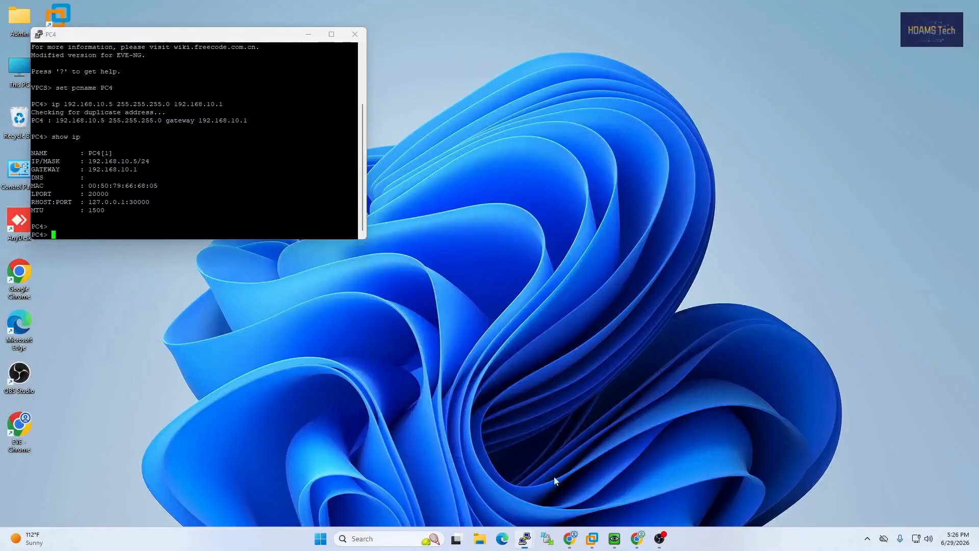
click(553, 476)
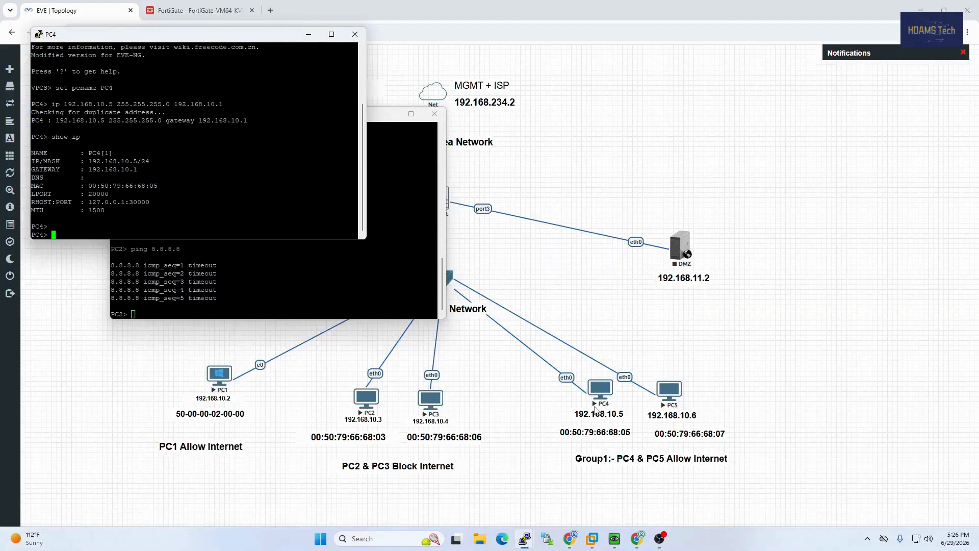
drag(193, 36, 729, 111)
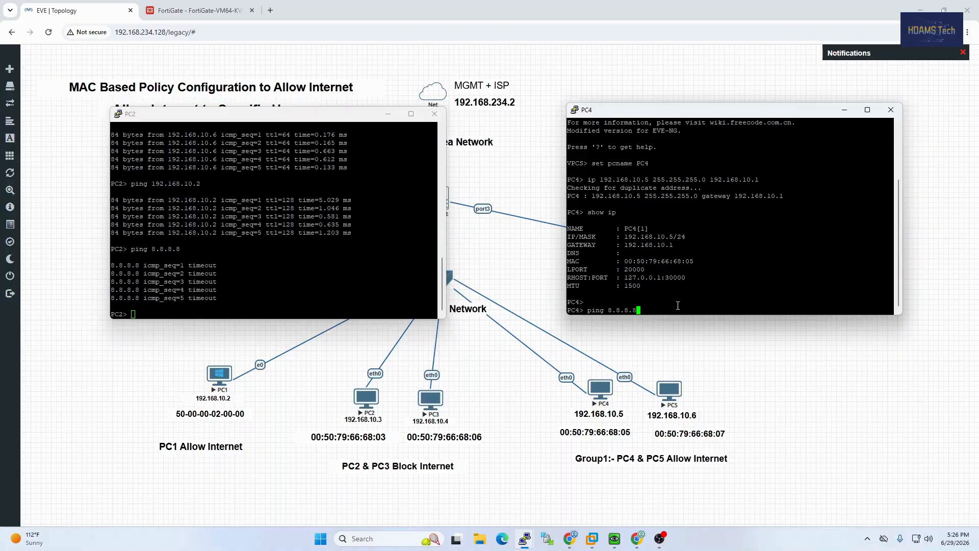
key(Return)
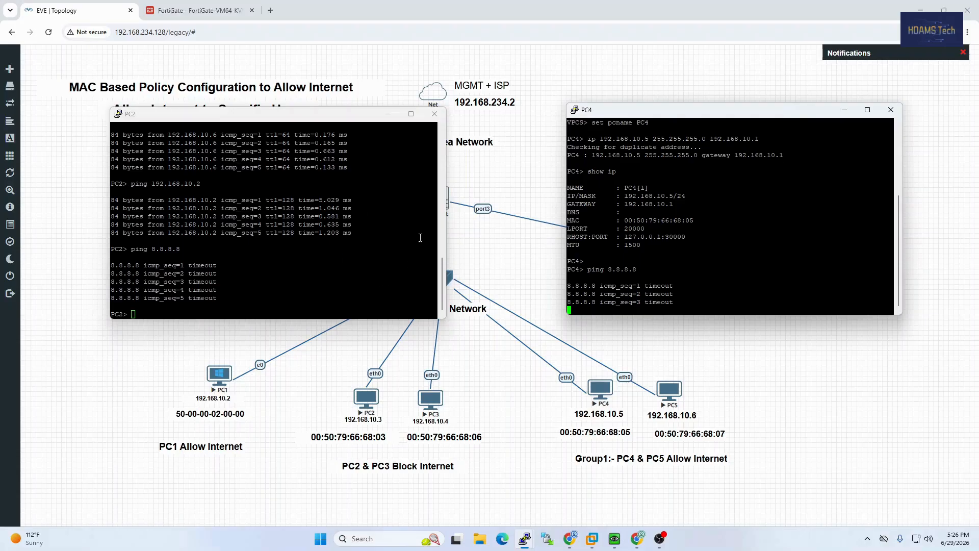
click(389, 115)
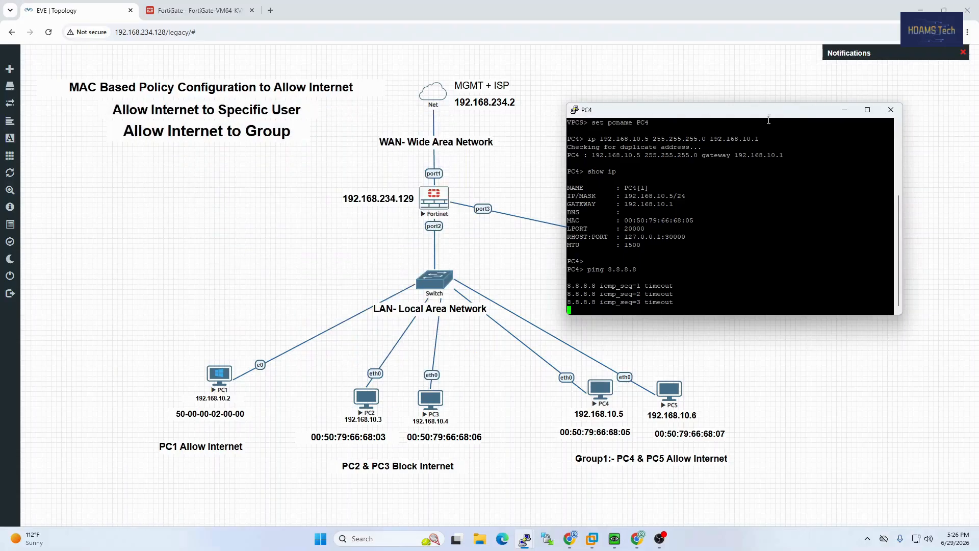
click(844, 109)
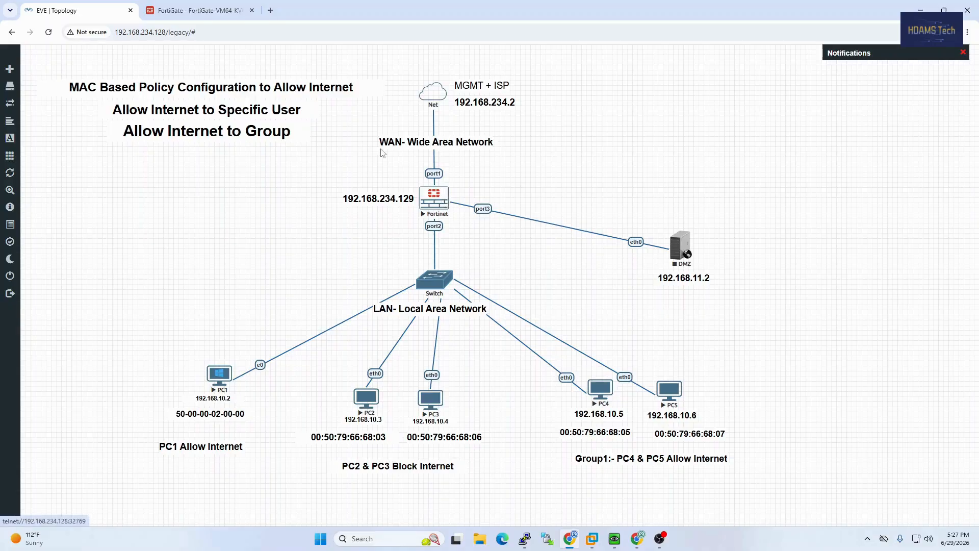
Log into the FortiGate web UI with the admin credentials, skip the setup prompts, and show Network > Interfaces
click(198, 10)
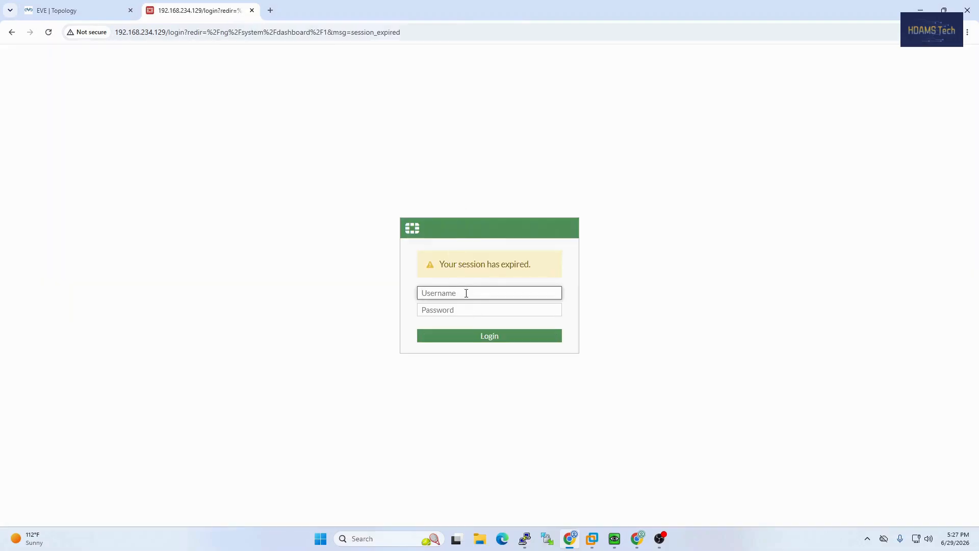
text(admin)
key(Tab)
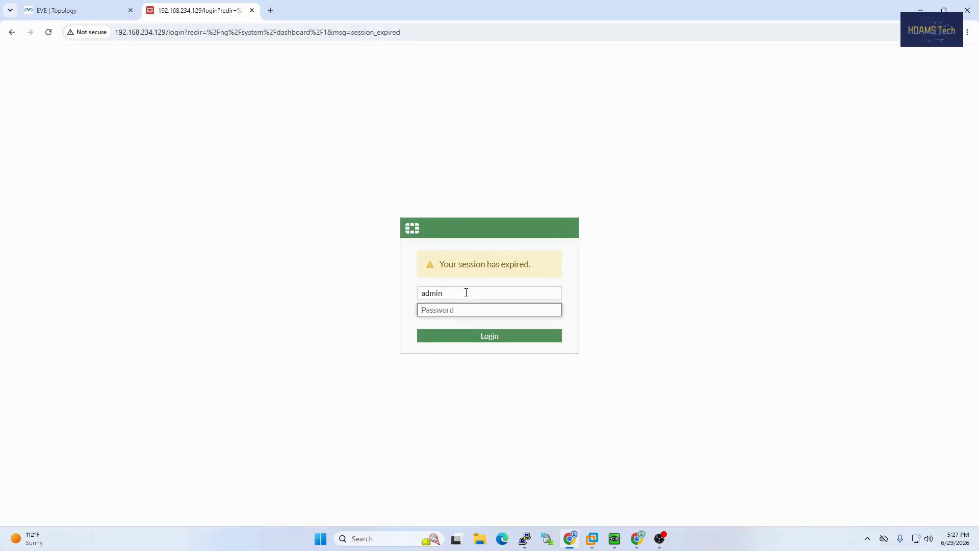
text(admin)
key(Return)
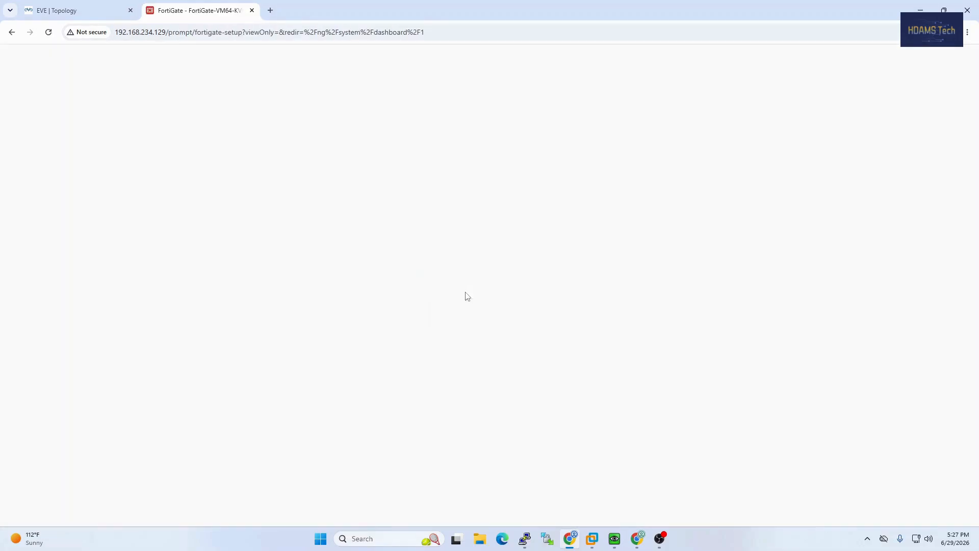
click(509, 339)
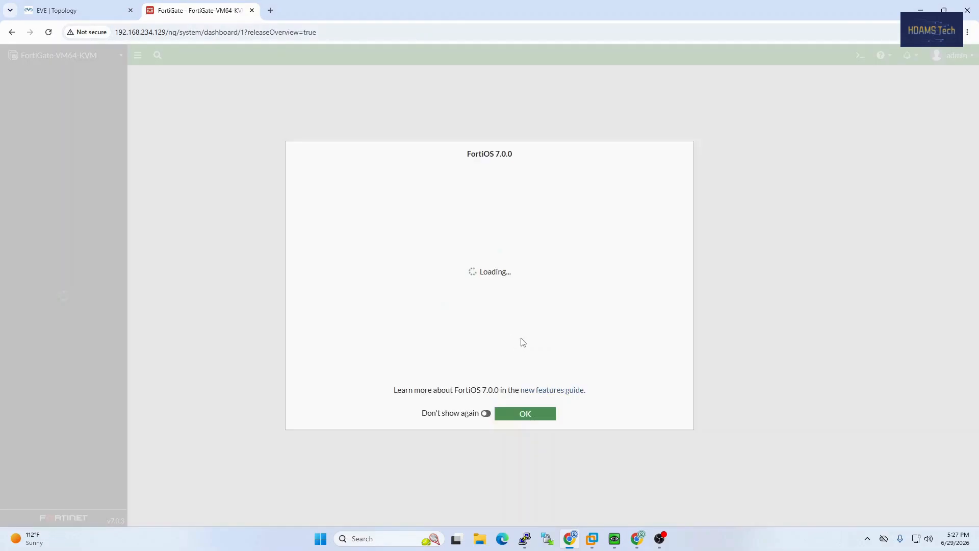
click(537, 414)
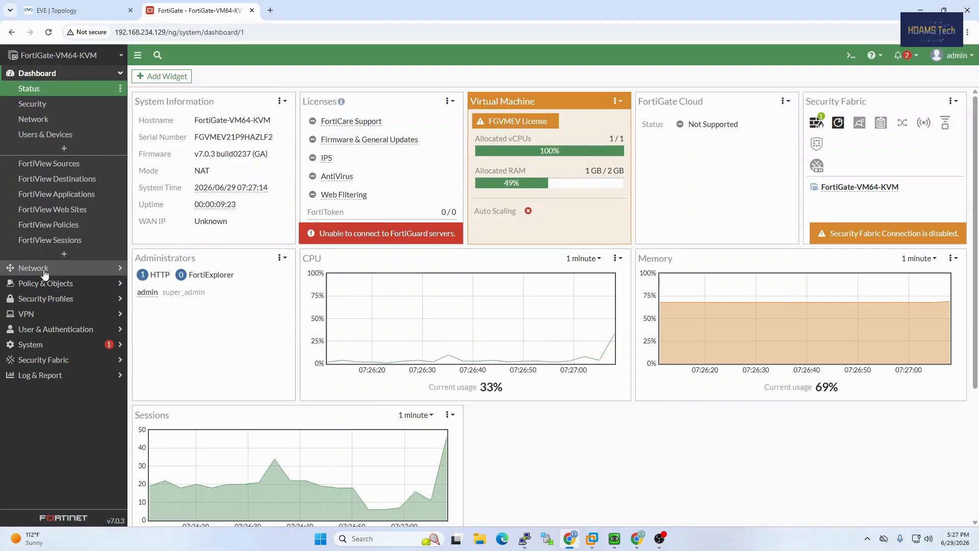
click(36, 232)
click(41, 104)
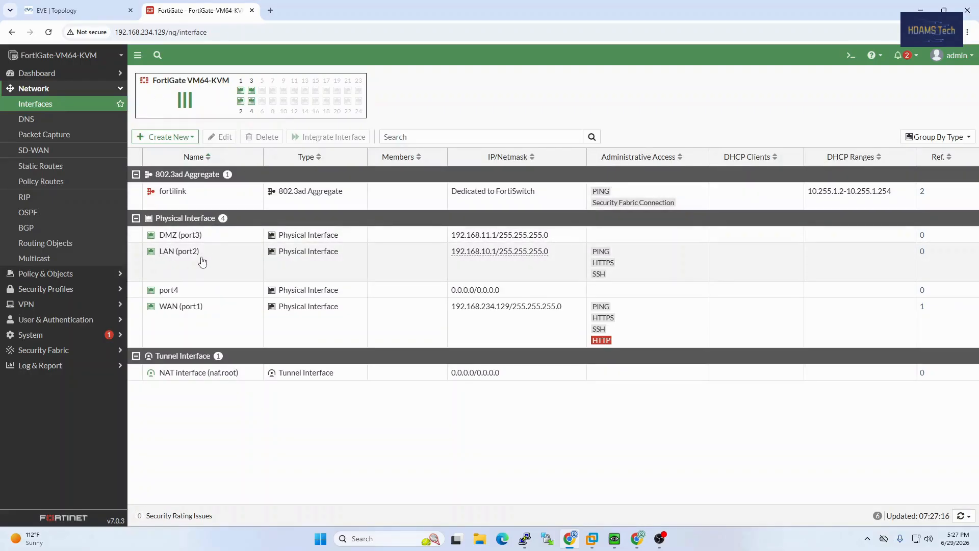
Glance at the topology, then review FortiGate's DNS settings and the default route via 192.168.234.2
click(66, 10)
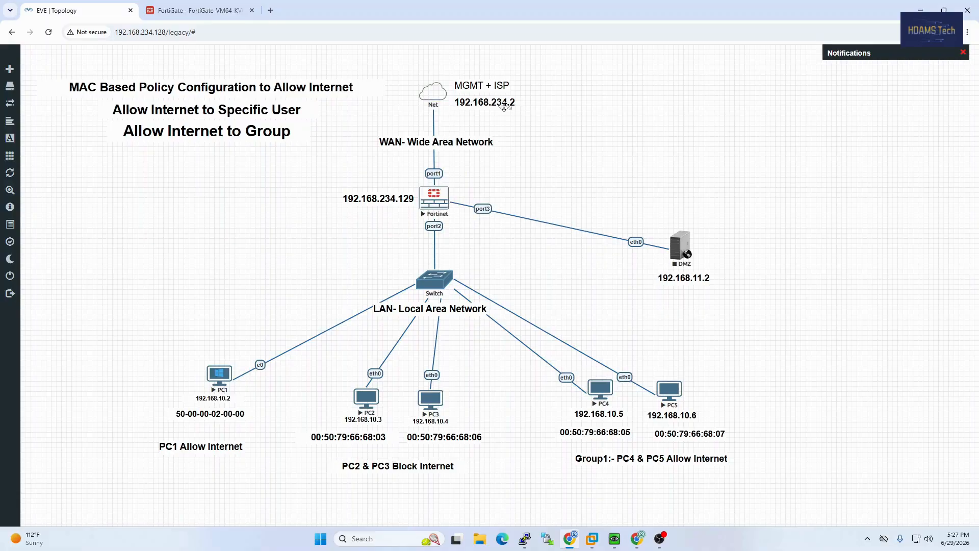
click(225, 10)
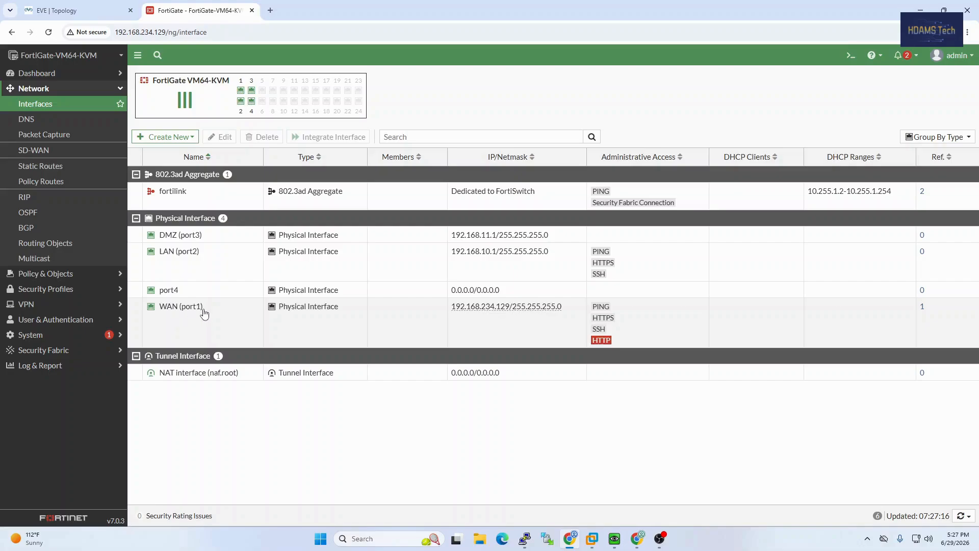
click(45, 121)
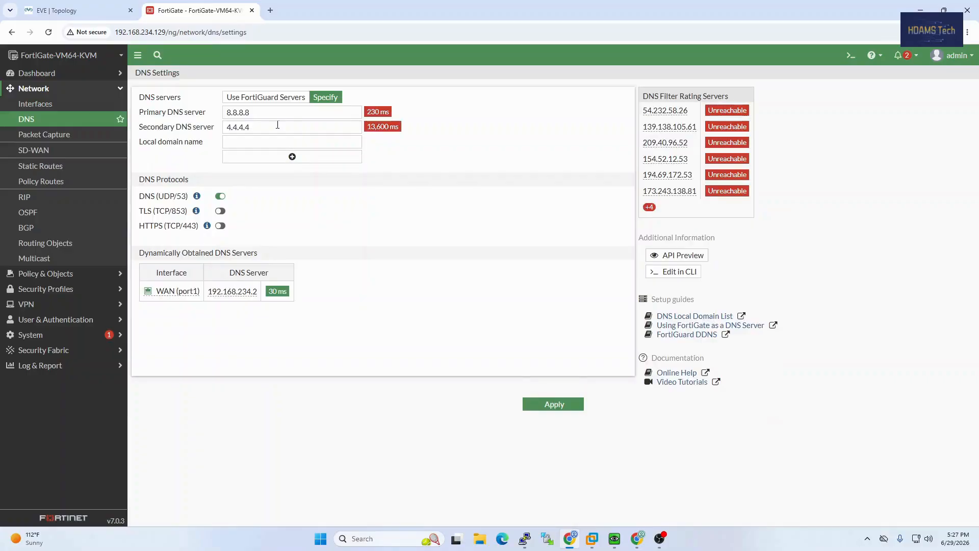
click(69, 168)
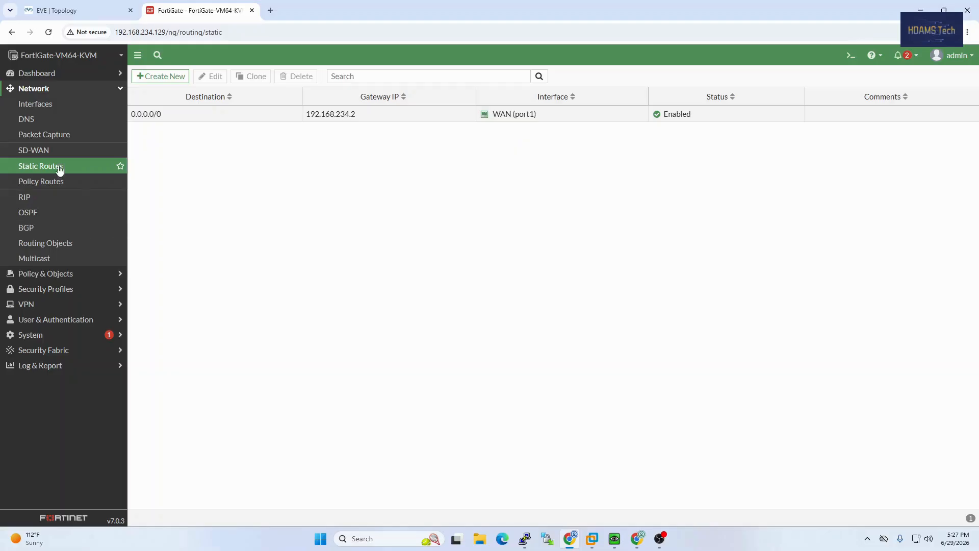
Start a new firewall policy named PC1 with LAN (port2) as the incoming interface
click(57, 274)
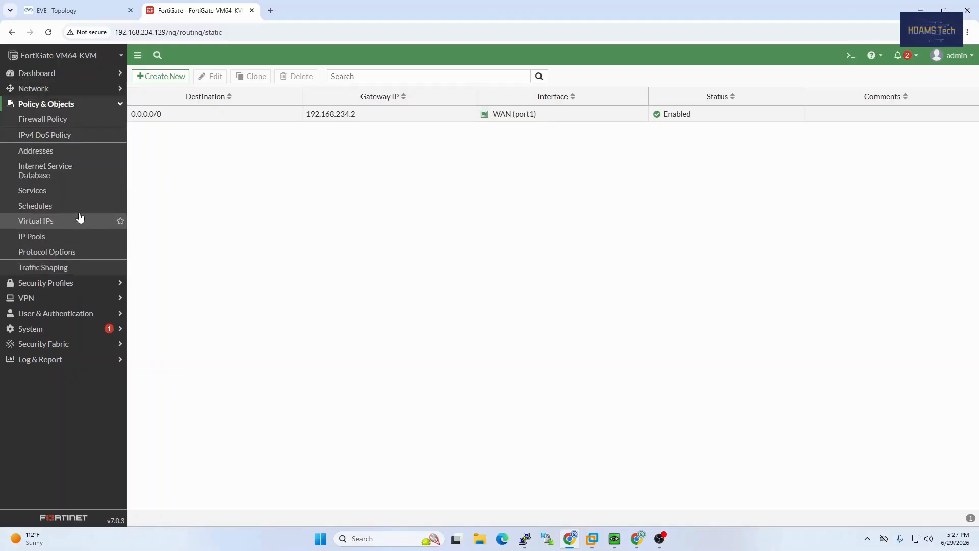
click(63, 126)
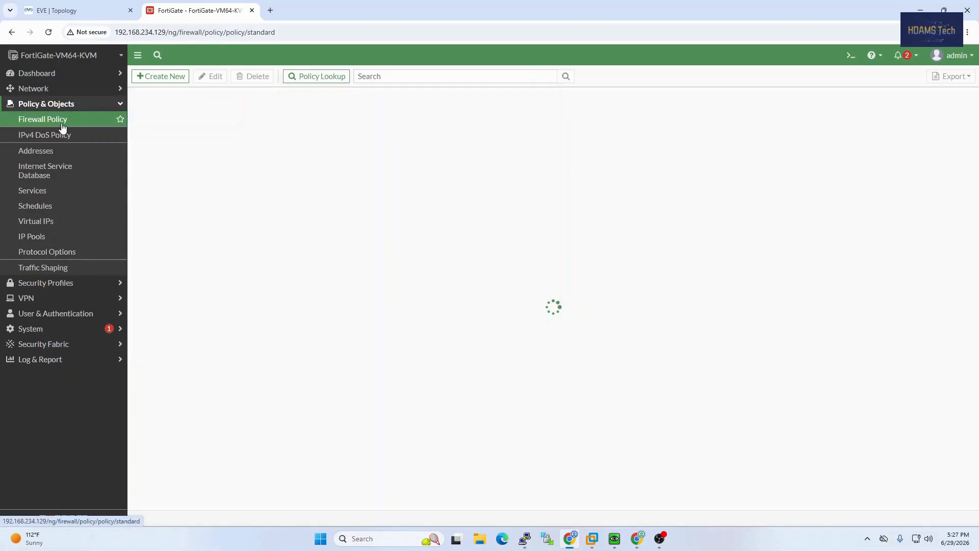
click(158, 77)
click(284, 105)
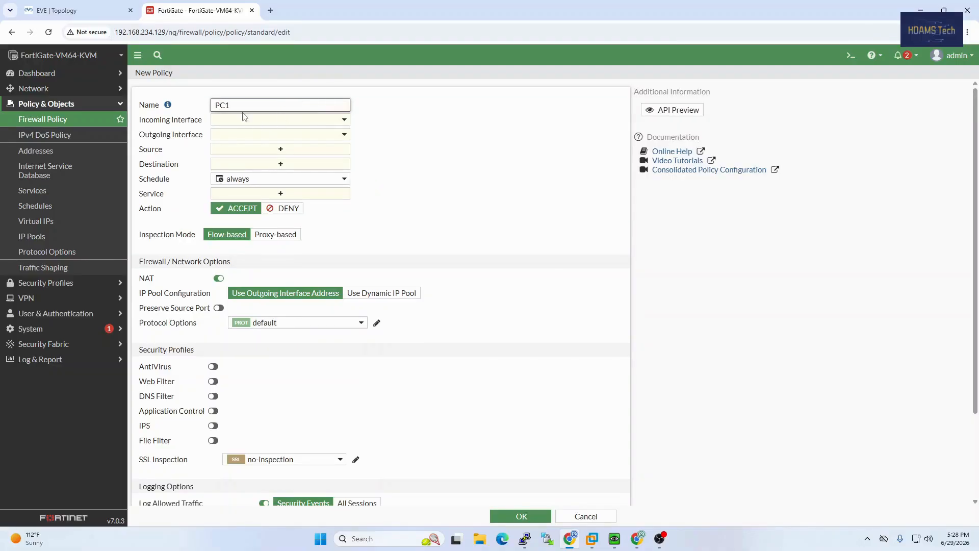
click(299, 120)
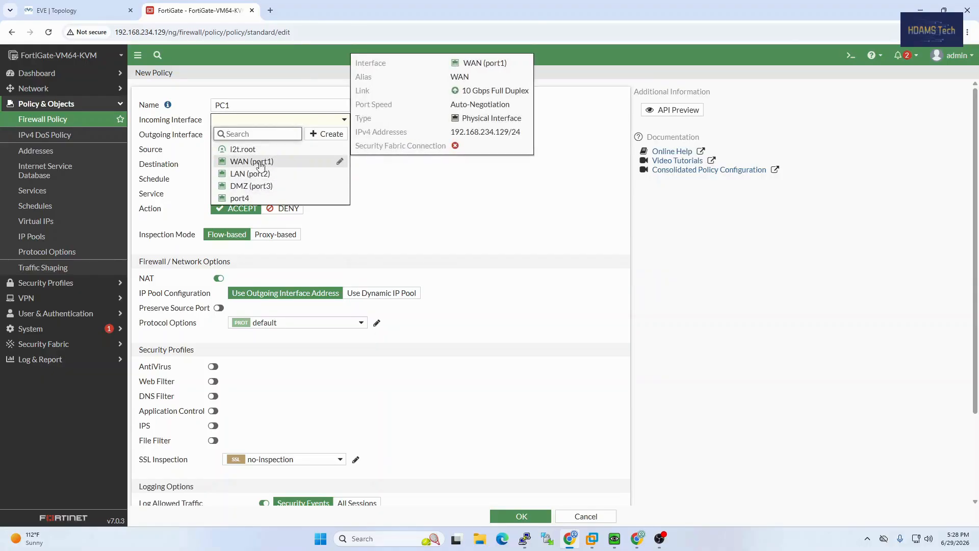
click(258, 177)
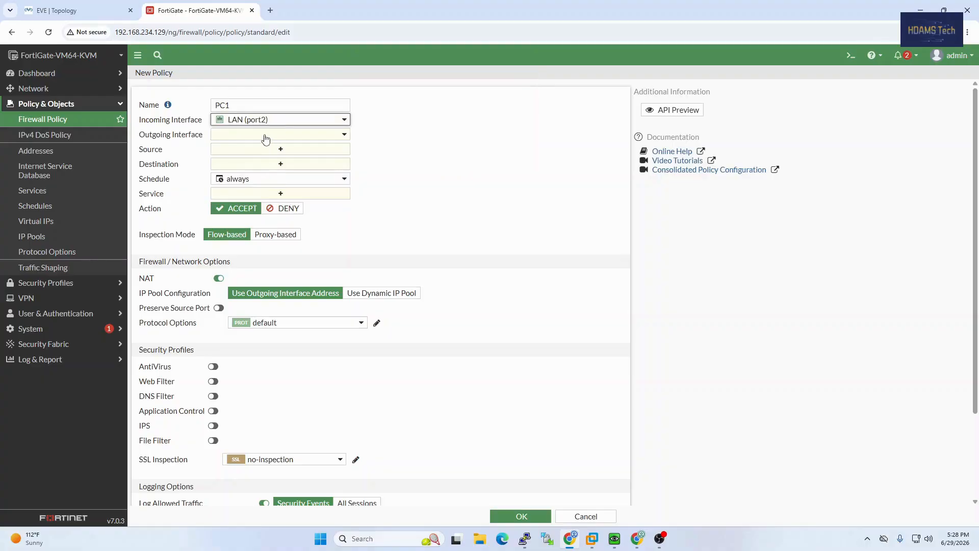
Set WAN (port1) as the outgoing interface, then begin choosing the policy's source addresses
click(266, 136)
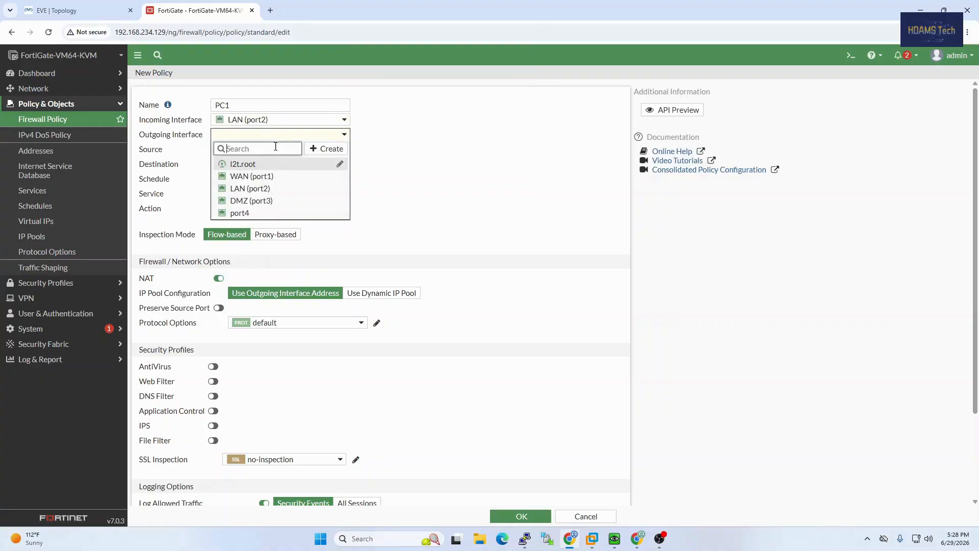
click(260, 176)
key(ctrl+Tab)
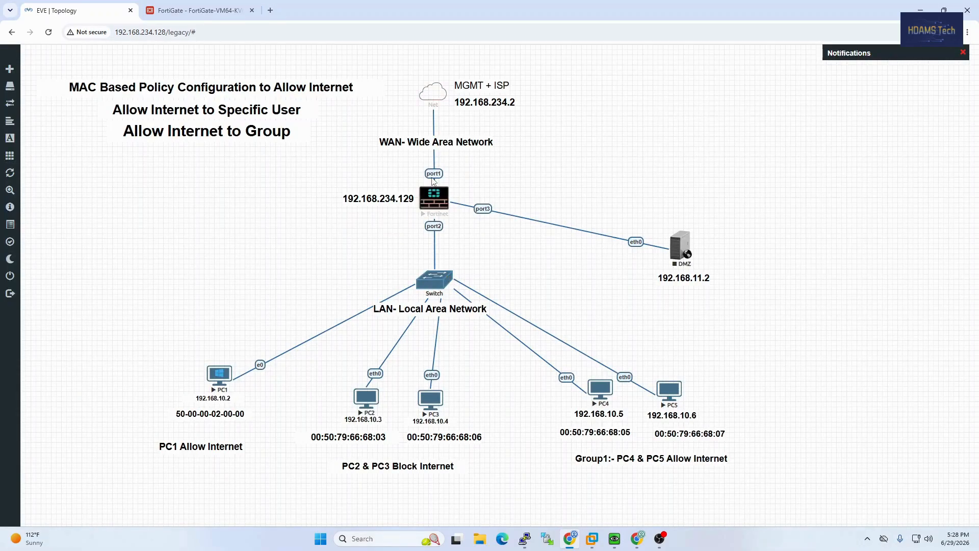
click(175, 13)
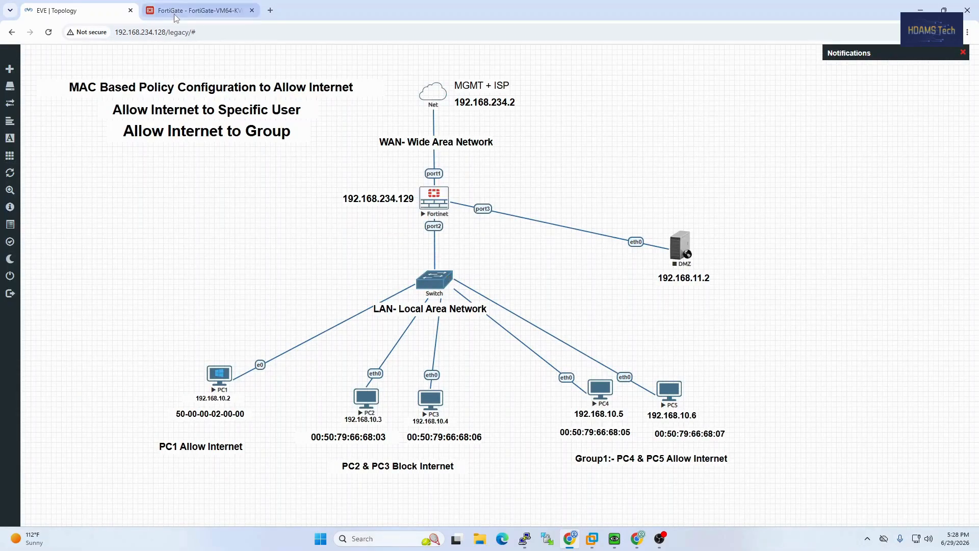
click(261, 150)
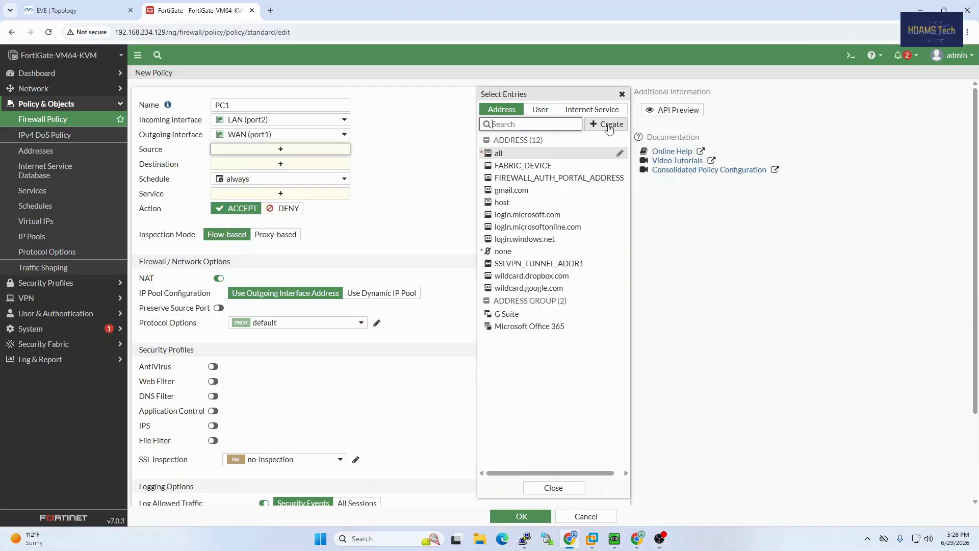
Draft address 'PC1 Internet' as Device (MAC Address) type, then switch to the topology for PC1's MAC
click(606, 125)
click(530, 158)
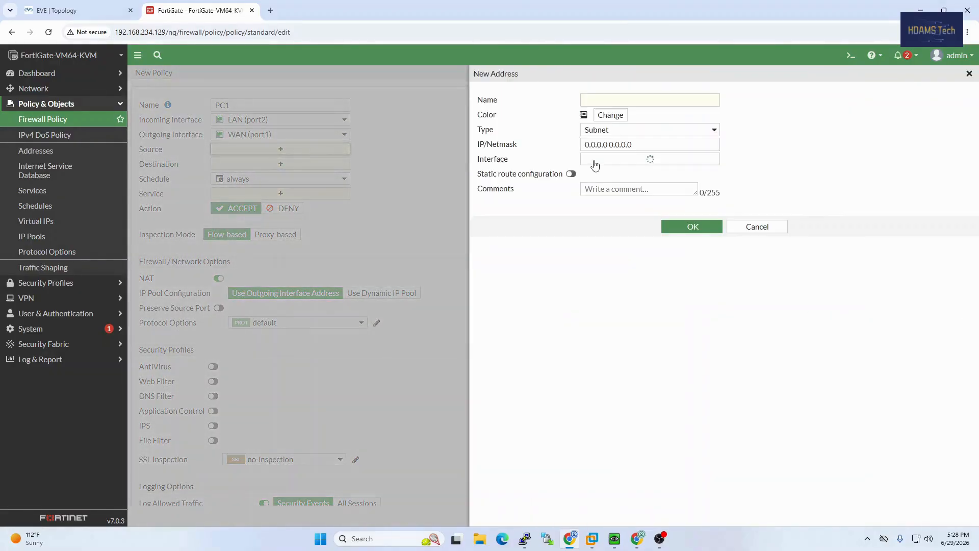
click(615, 101)
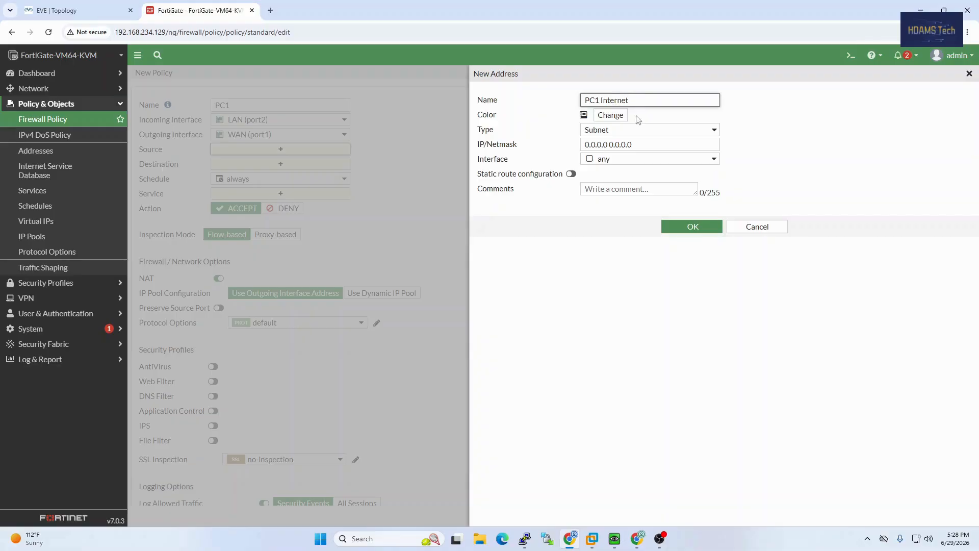
click(647, 133)
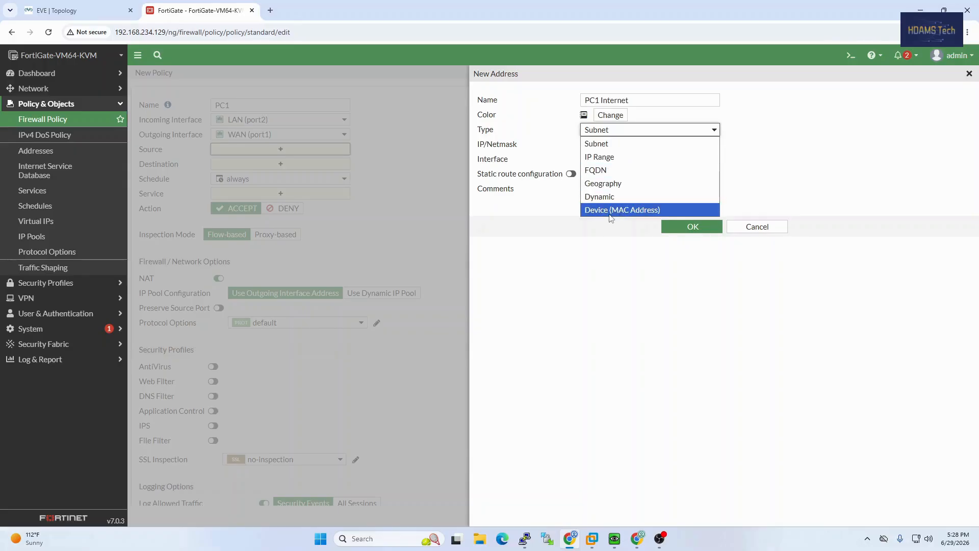
click(636, 212)
click(589, 146)
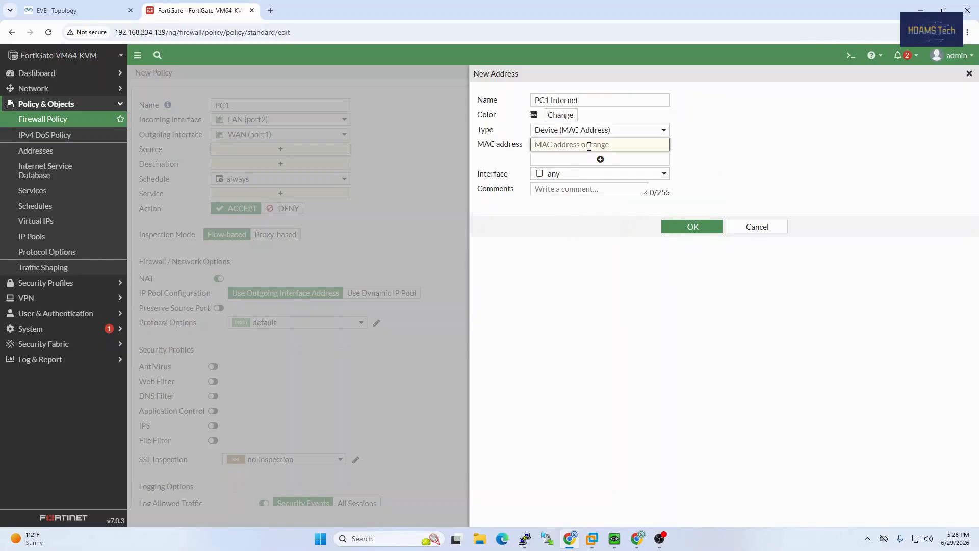
click(91, 8)
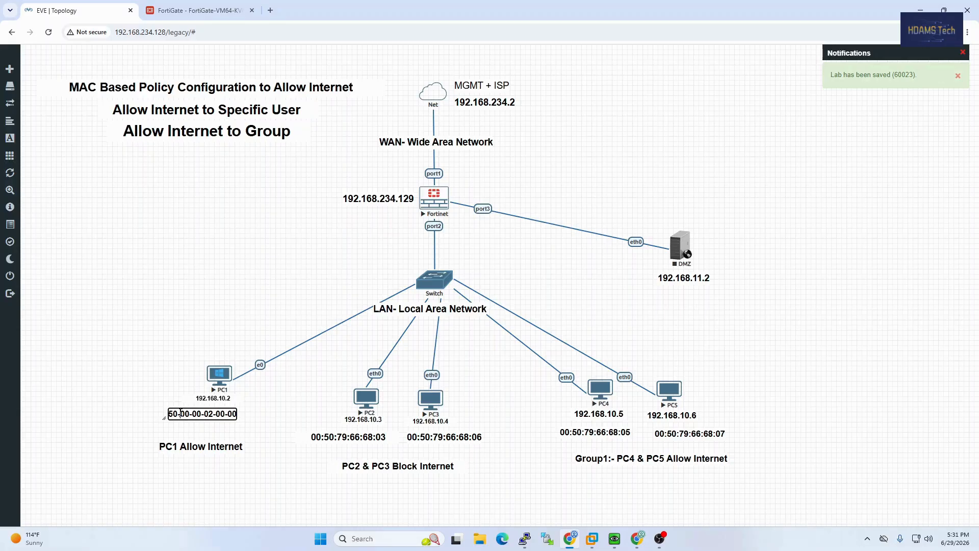
Reformat PC1's MAC label to 50:00:00:02:00:00 with colons and select it for copying
key(BackSpace)
text(:)
key(BackSpace)
text(:)
key(Delete)
text(:00:)
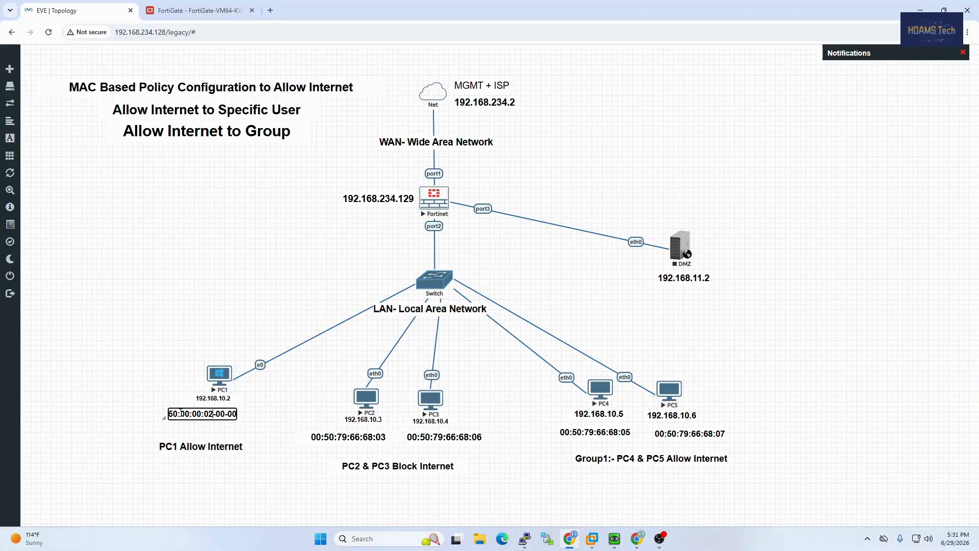
key(Delete)
text(:)
key(Delete)
text(:00:)
key(ctrl+a)
key(ctrl+c)
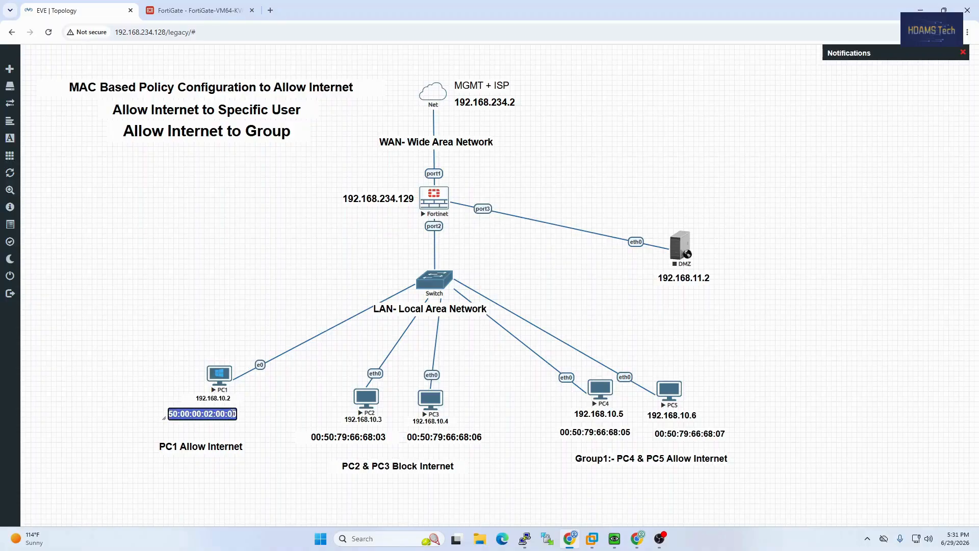
click(199, 11)
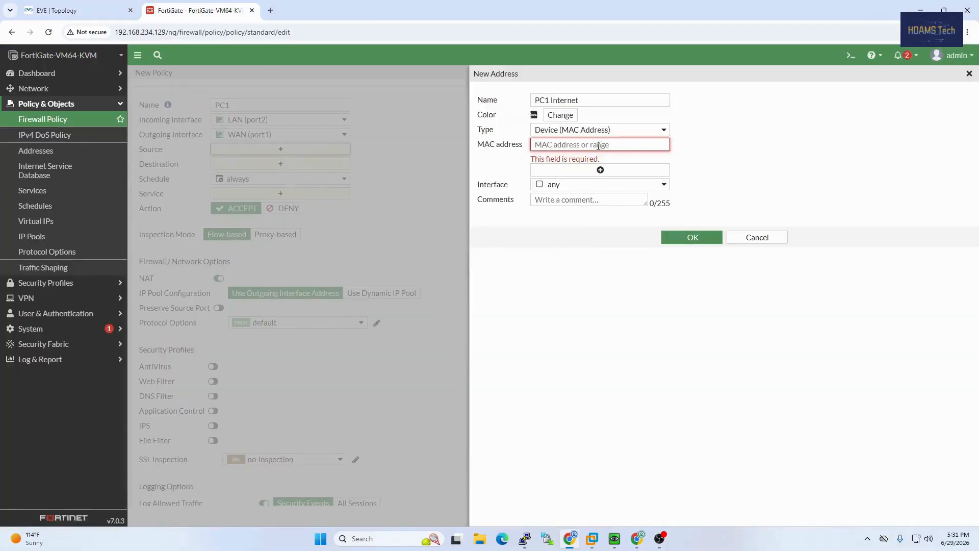
Paste MAC 50:00:00:02:00:00 into the PC1 Internet address, remove the empty extra row, and save
key(ctrl+v)
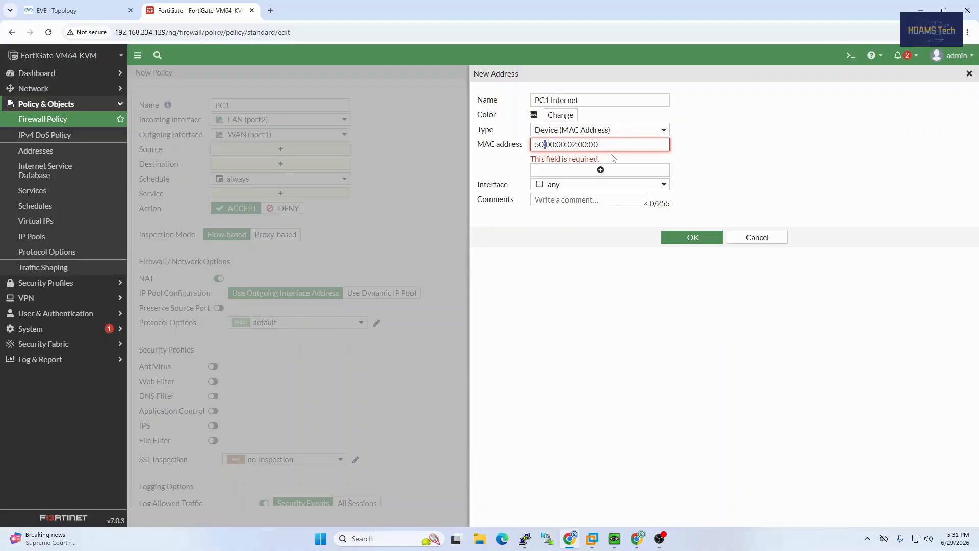
click(115, 9)
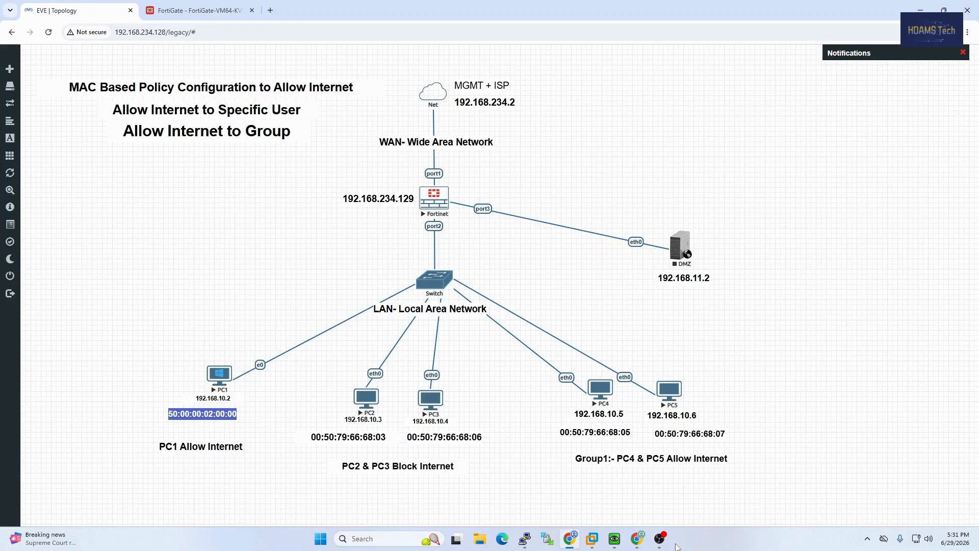
click(614, 538)
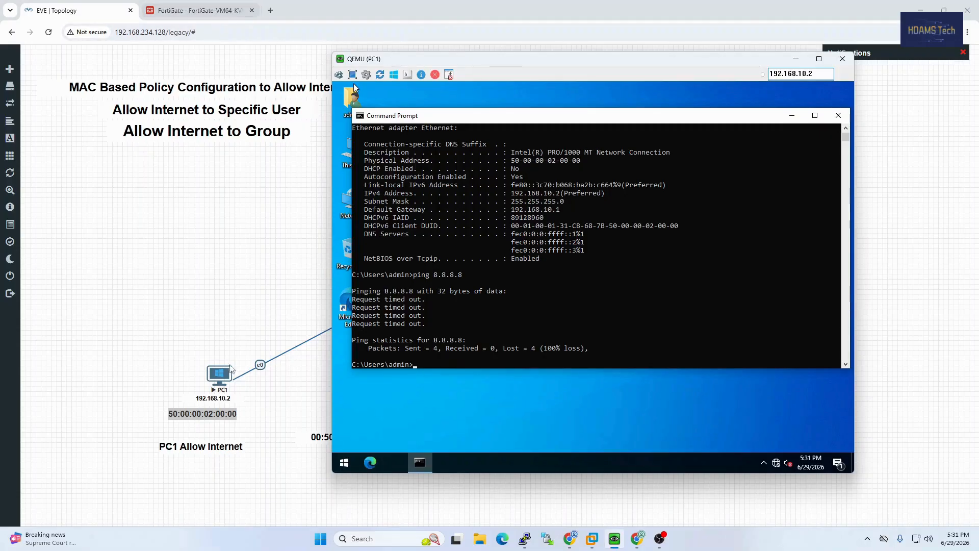
click(231, 18)
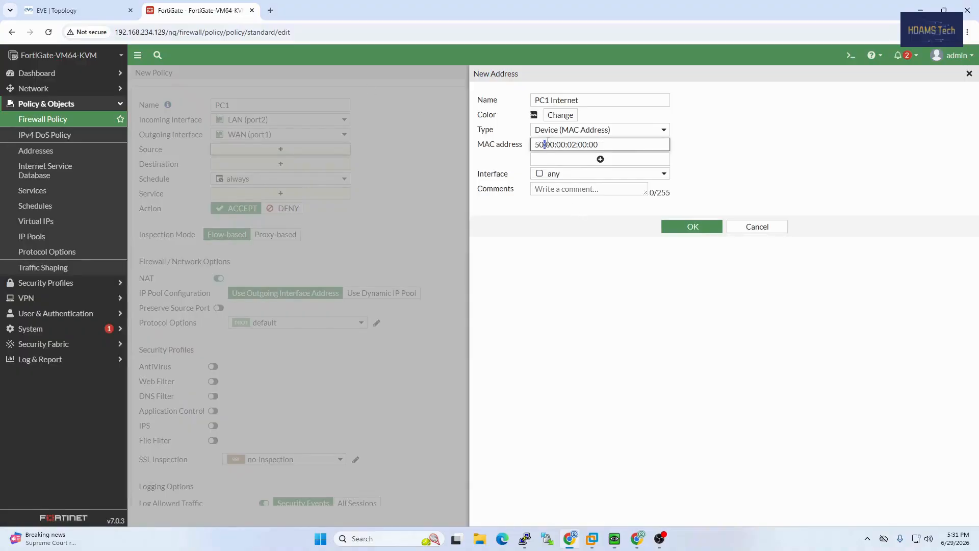
click(631, 161)
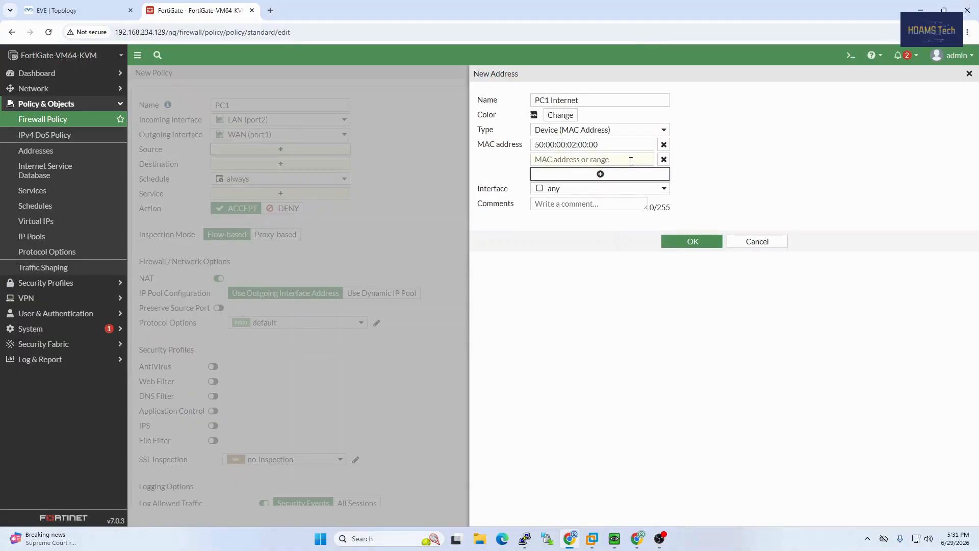
click(663, 160)
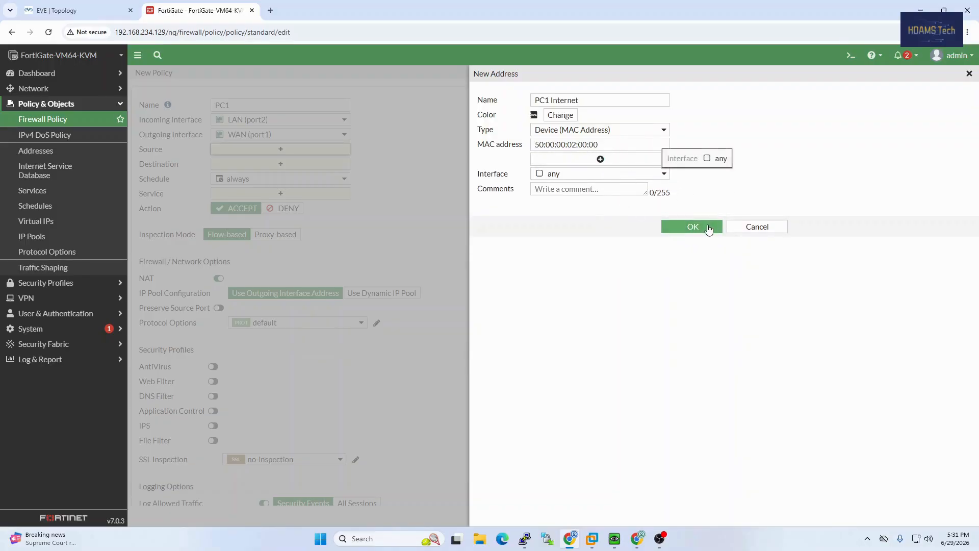
click(692, 225)
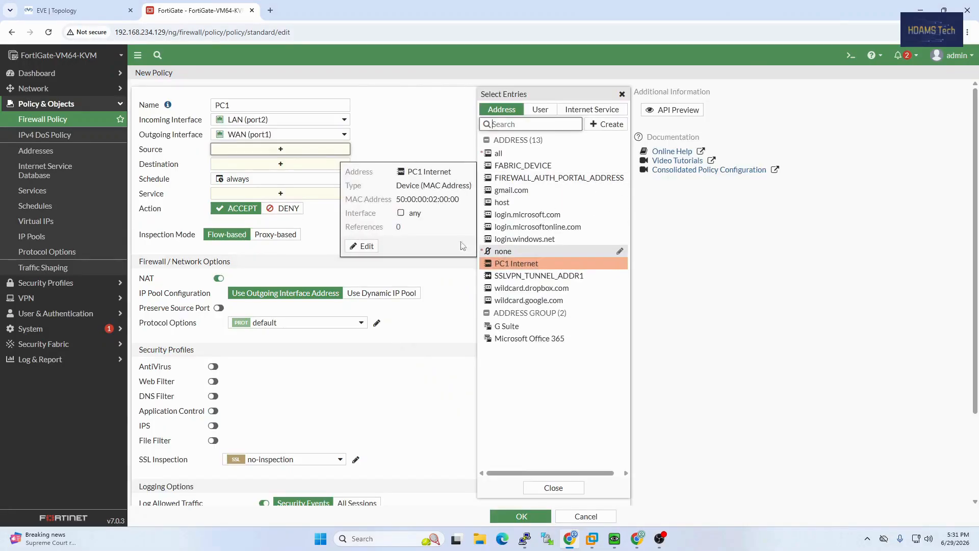
Give the PC1 policy source PC1 Internet, destination all and service ALL, then save it
click(493, 265)
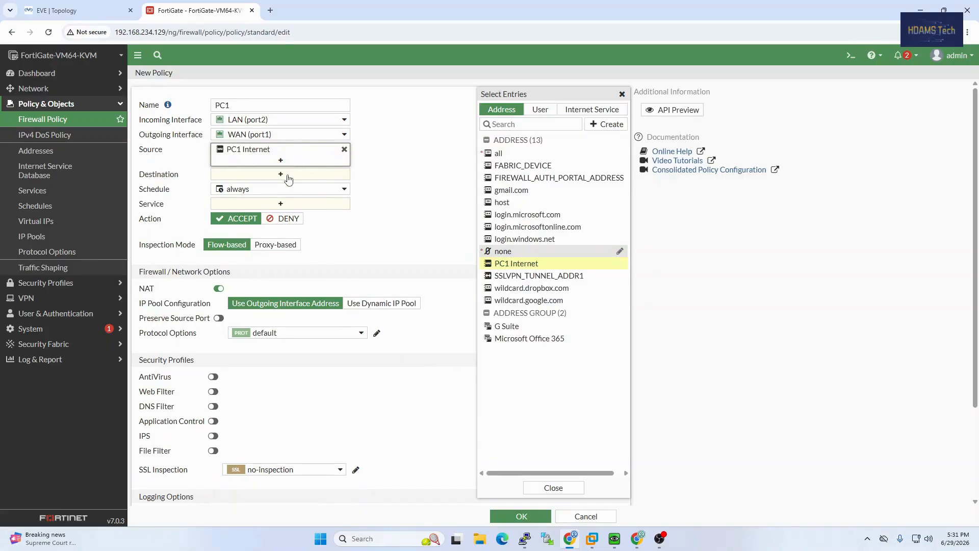
click(288, 175)
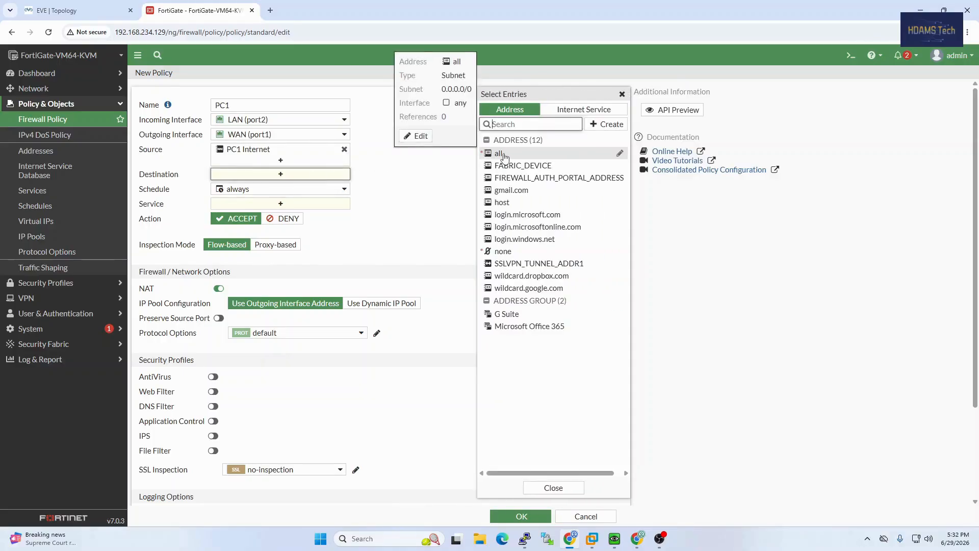
click(507, 155)
click(275, 216)
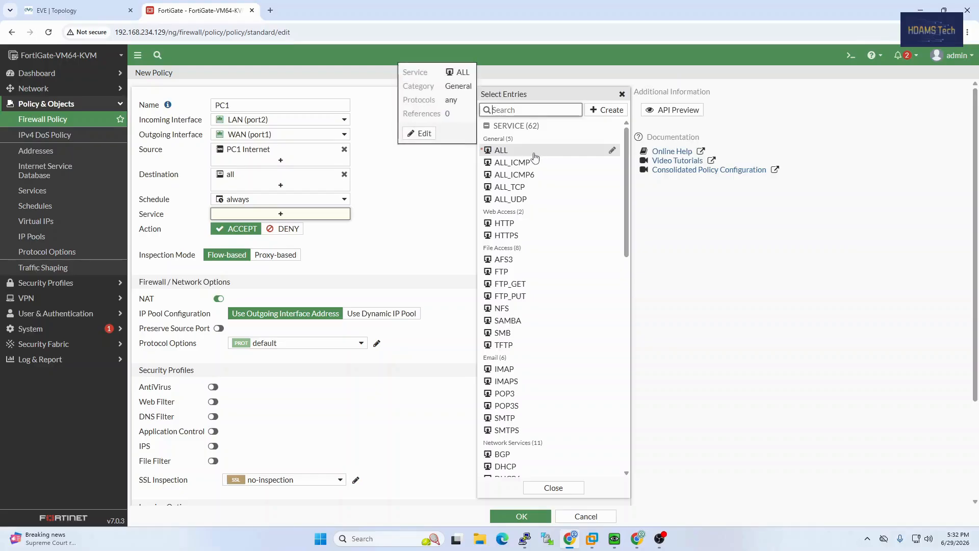
click(501, 151)
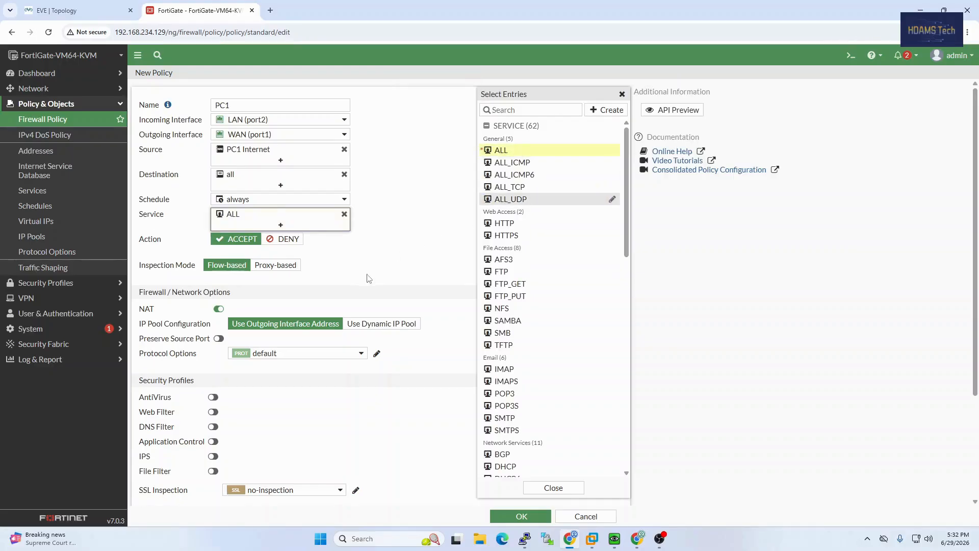
click(386, 257)
click(512, 518)
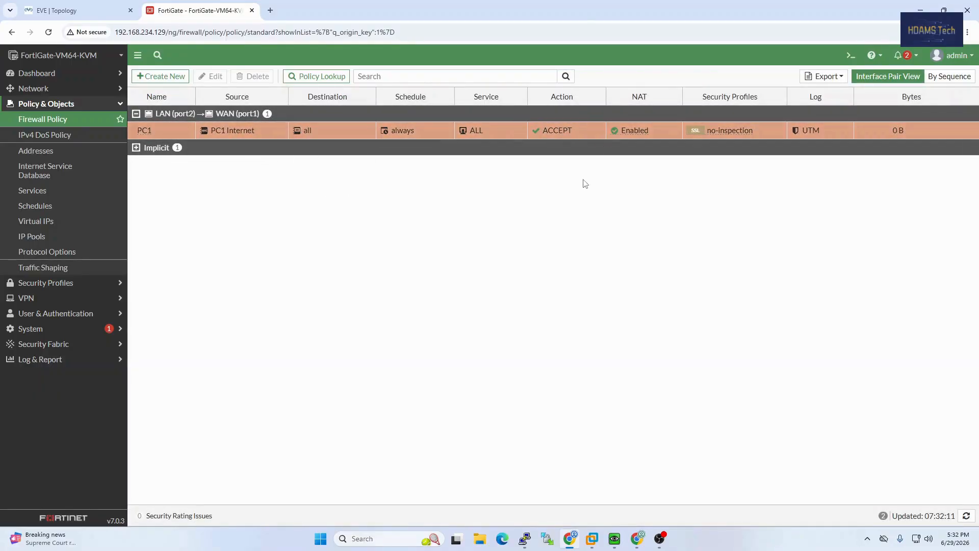
Open PC1's console and run ipconfig /all to check its addressing
click(76, 10)
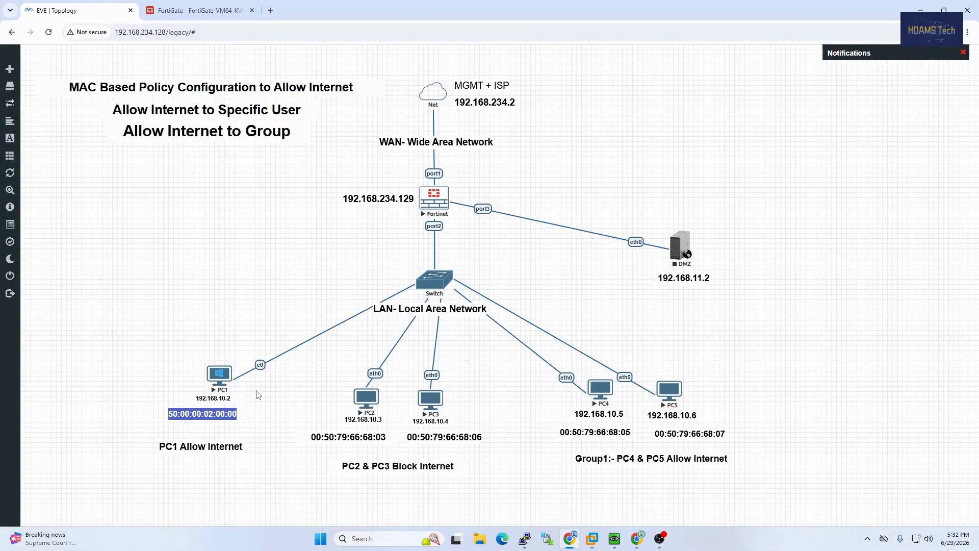
click(615, 536)
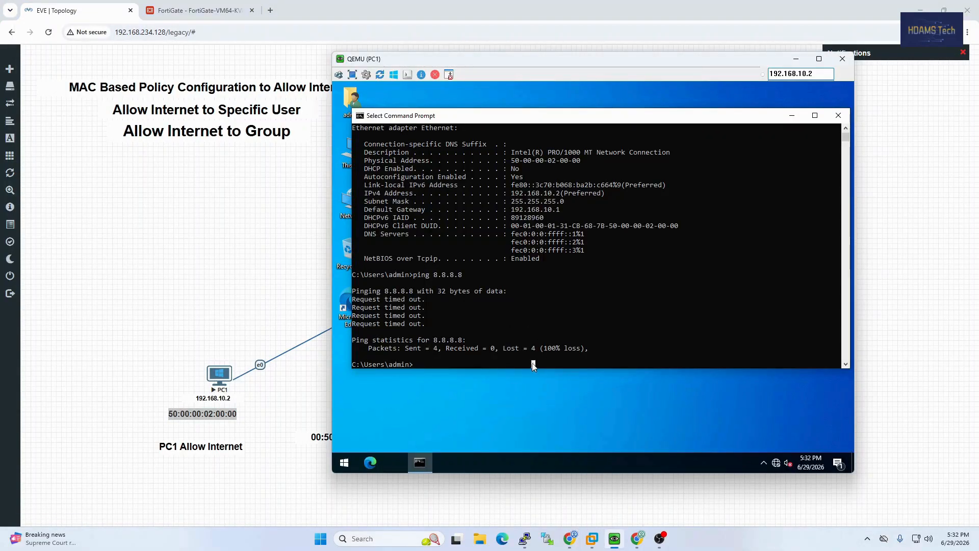
text(ping)
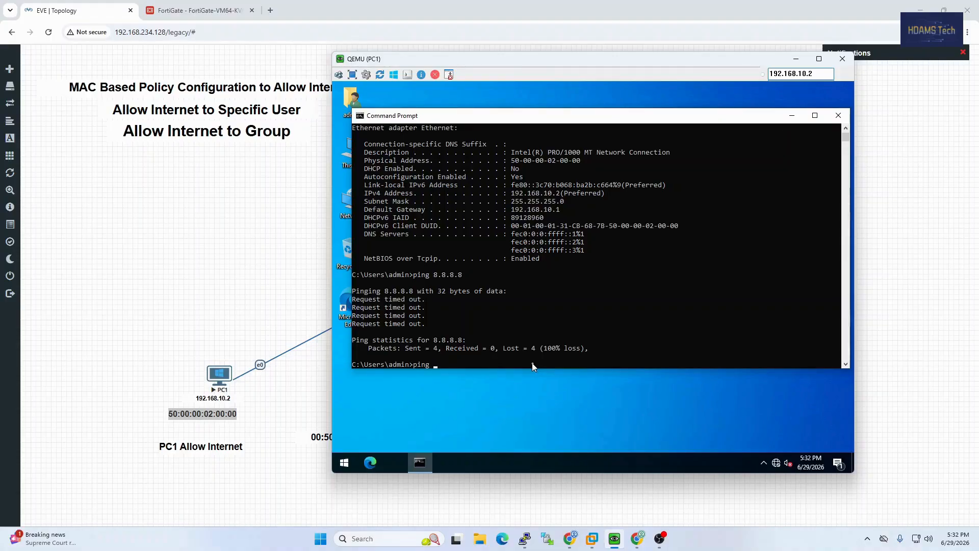
key(Up)
key(Up)
key(Return)
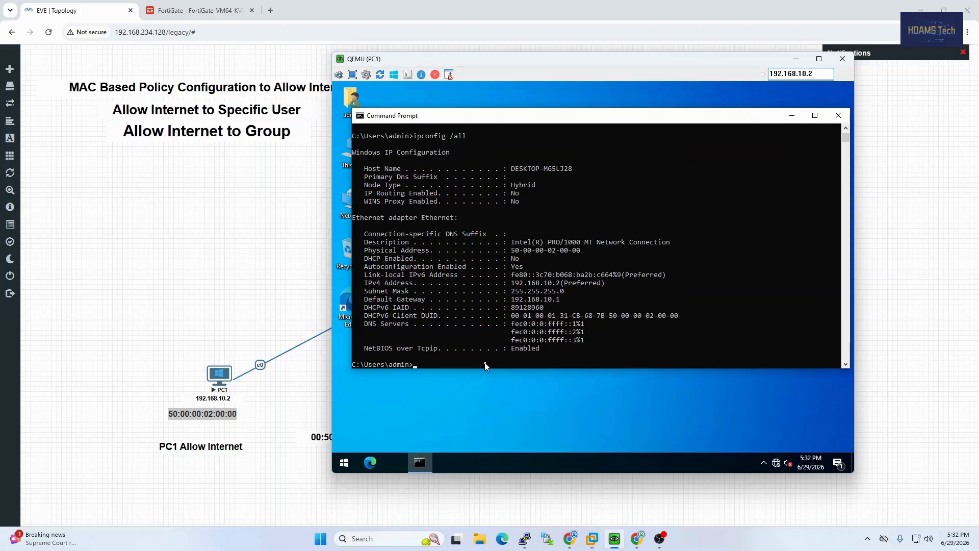
Ping 8.8.8.8 twice from PC1 to confirm replies, then minimize the console
key(Up)
key(Up)
key(Down)
key(Up)
key(Down)
key(Up)
key(Return)
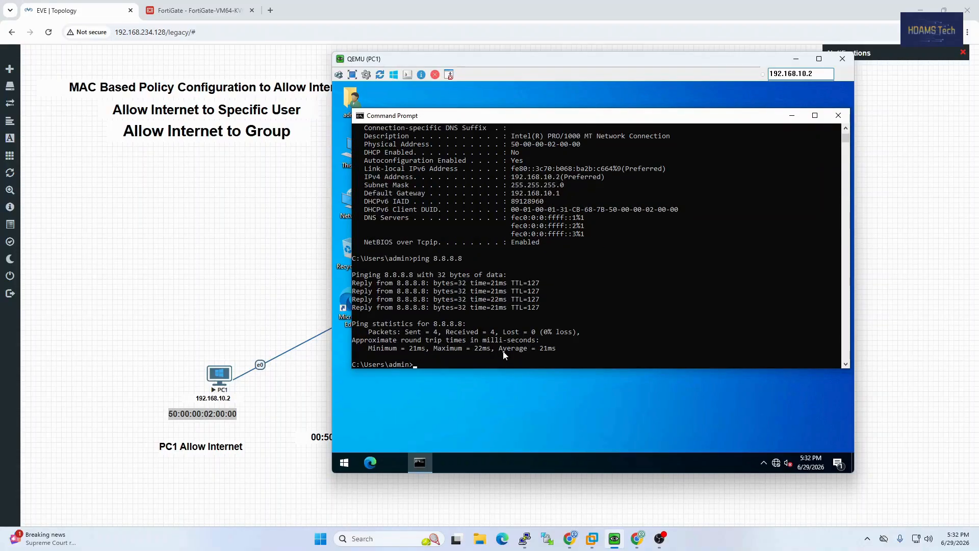
key(Up)
key(Return)
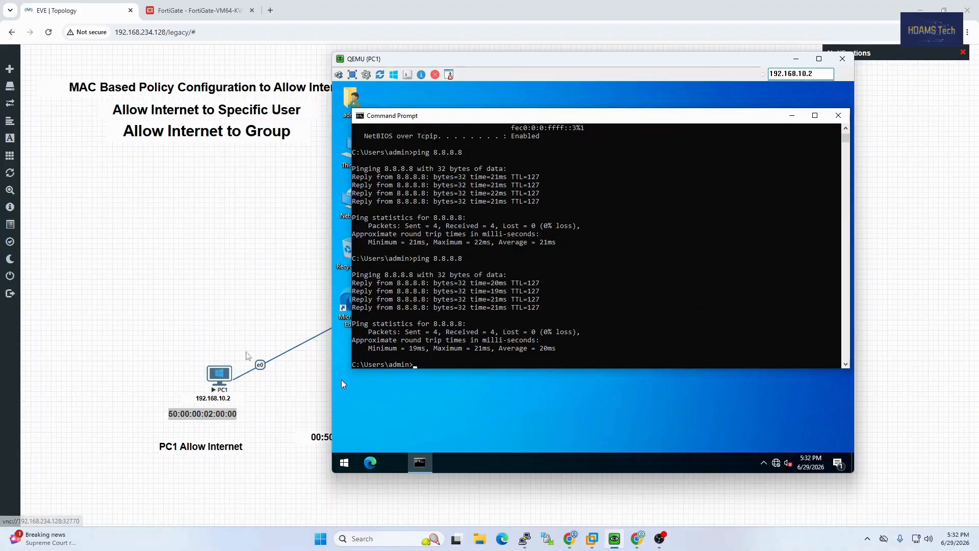
click(796, 60)
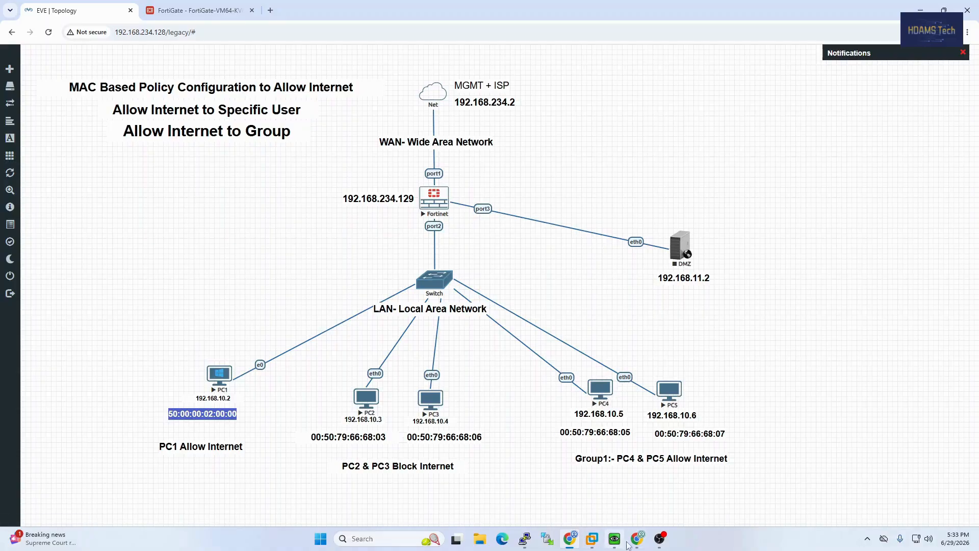
Create a new firewall policy named Group1 Internet from LAN (port2) to WAN (port1)
click(212, 10)
click(156, 76)
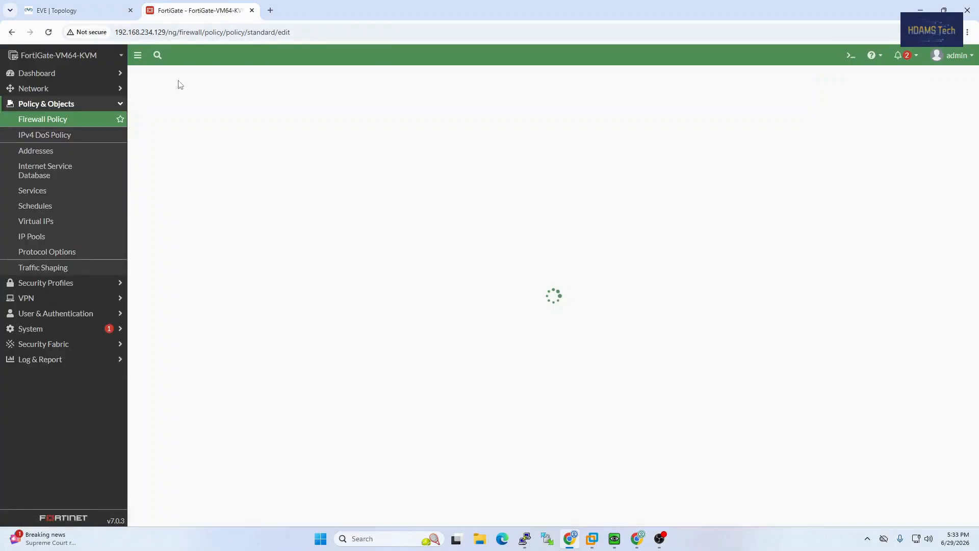
click(270, 104)
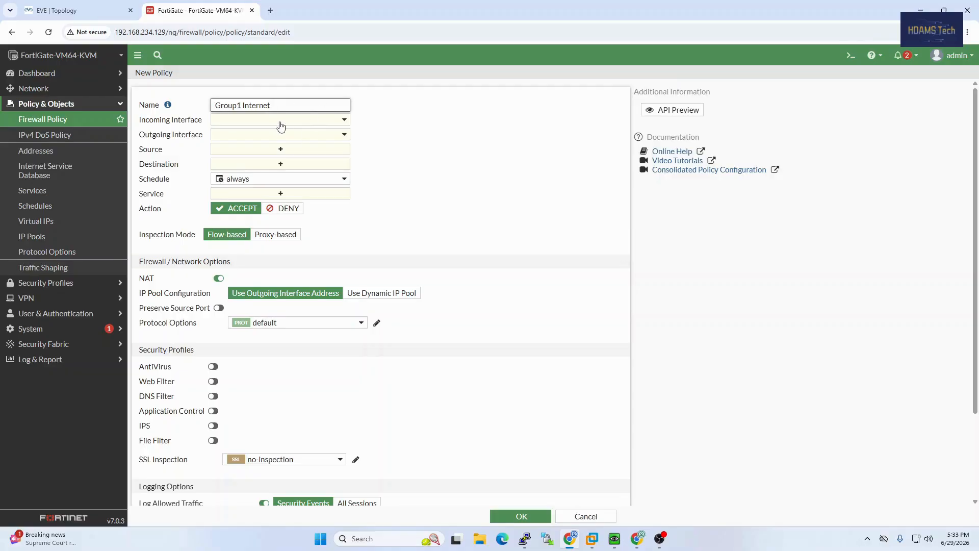
click(281, 126)
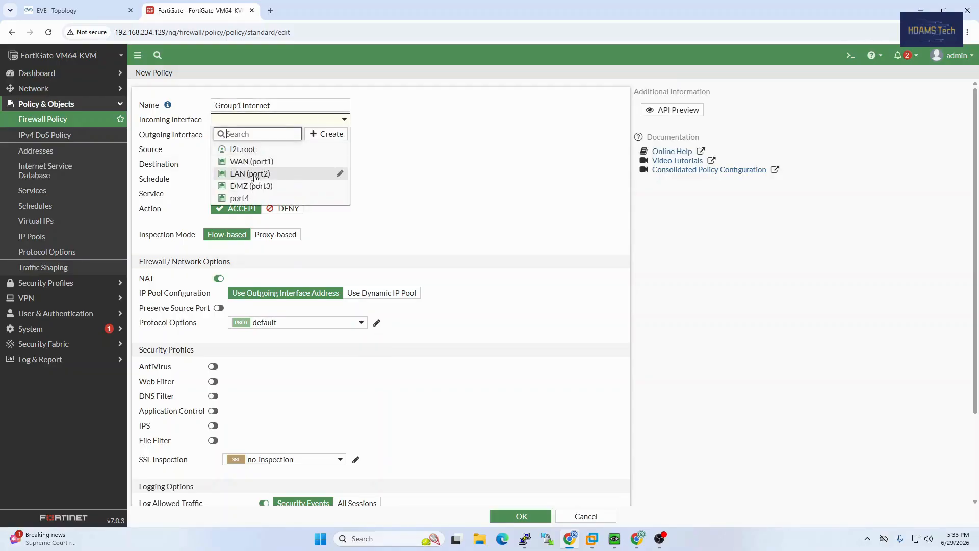
mouse_move(257, 163)
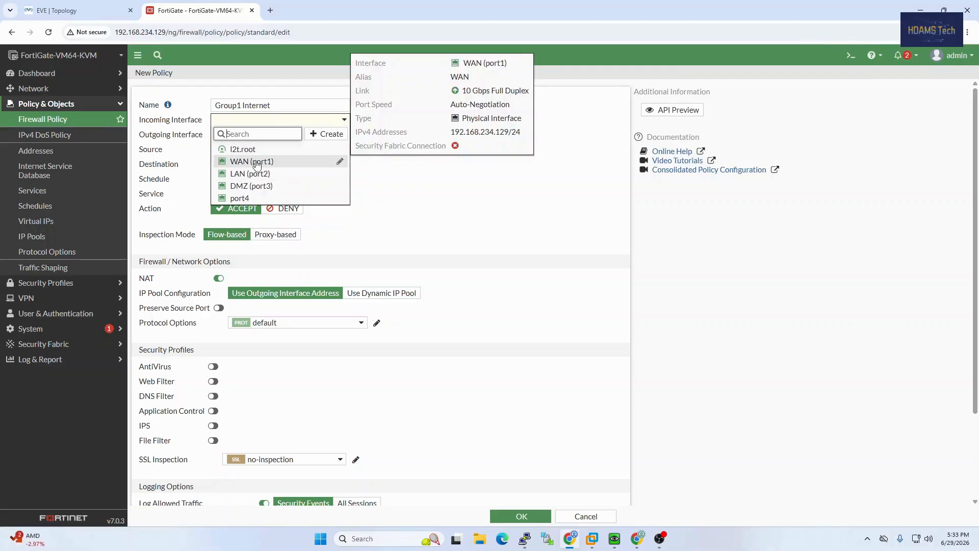
click(267, 174)
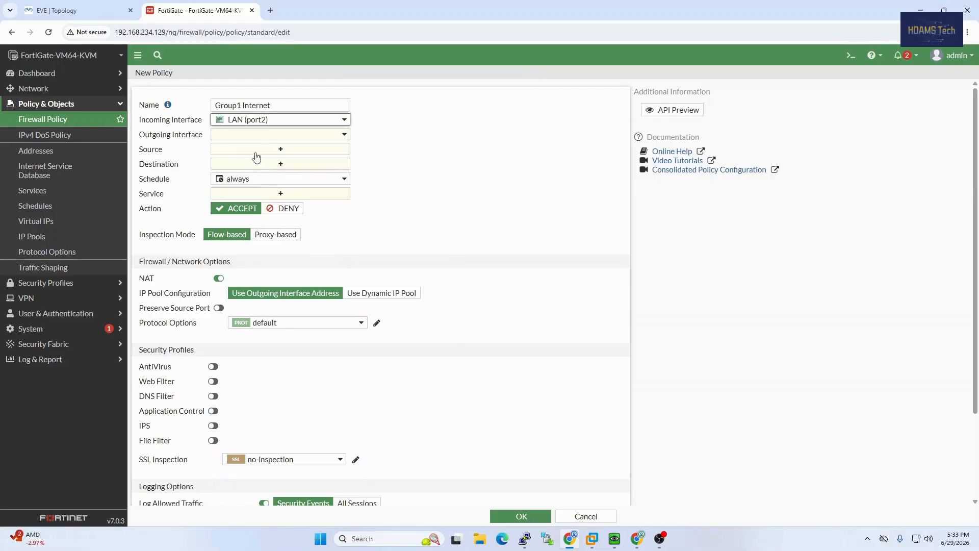
click(257, 138)
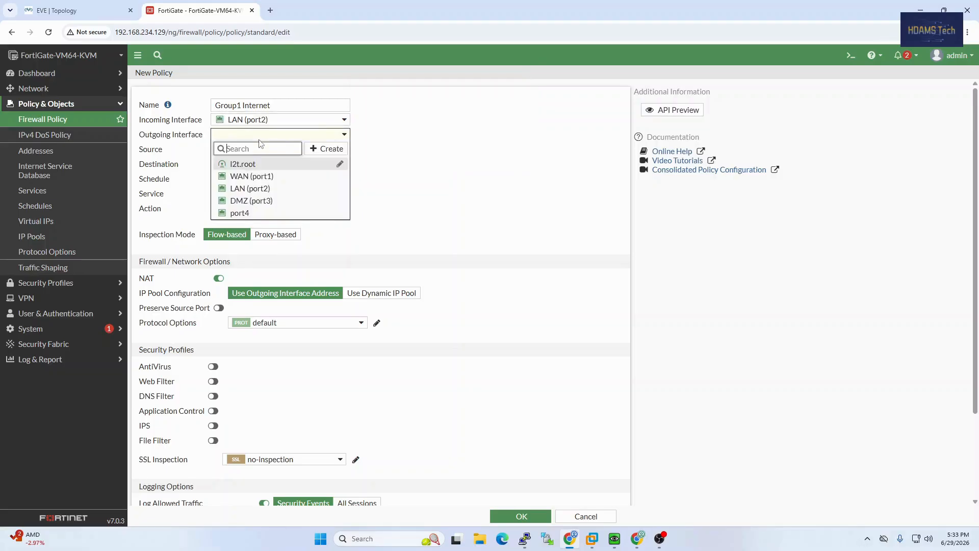
click(273, 178)
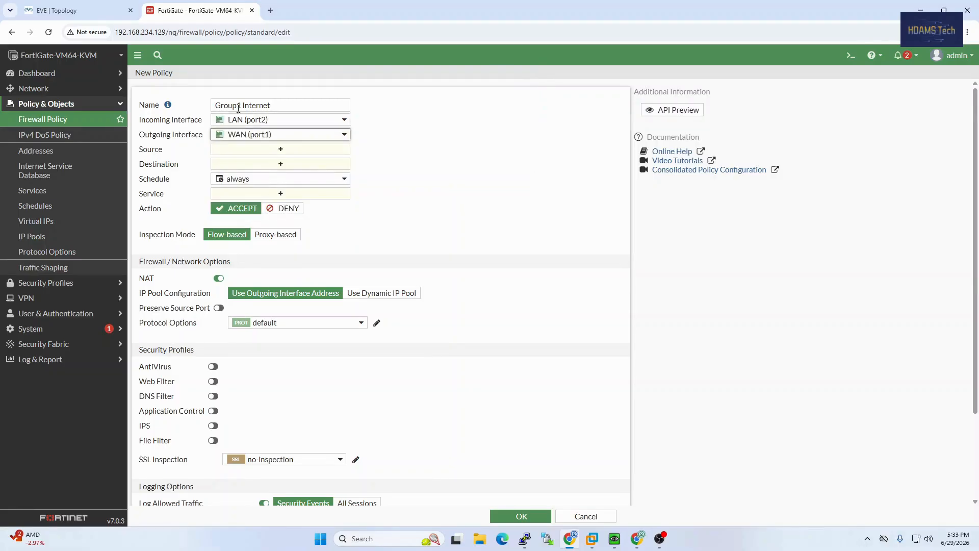
Create a source address group named Group1 and begin adding a new address member to it
click(271, 149)
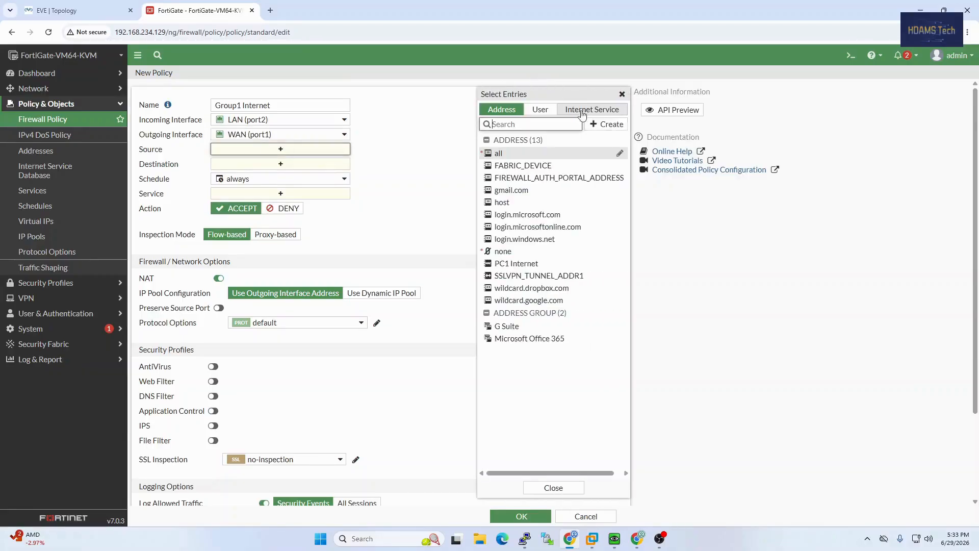
click(608, 125)
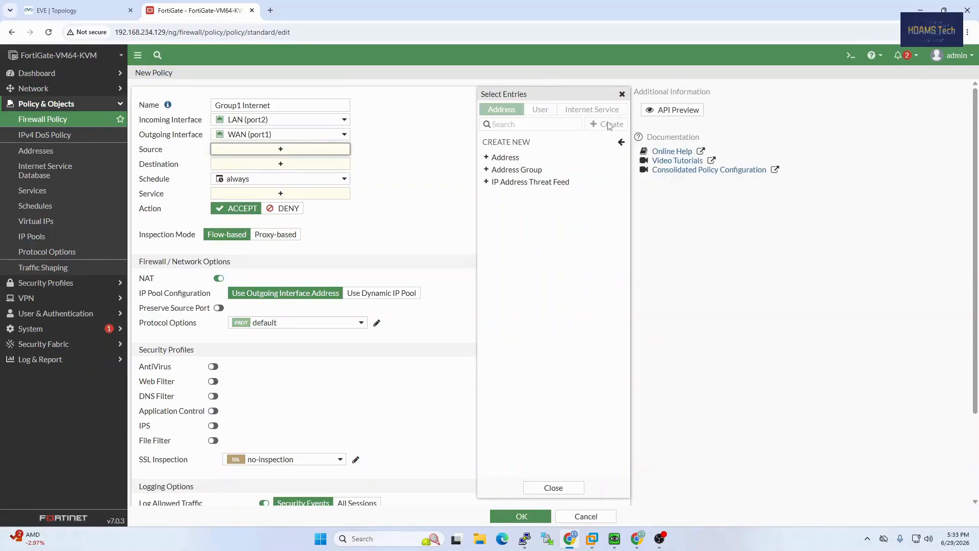
click(540, 171)
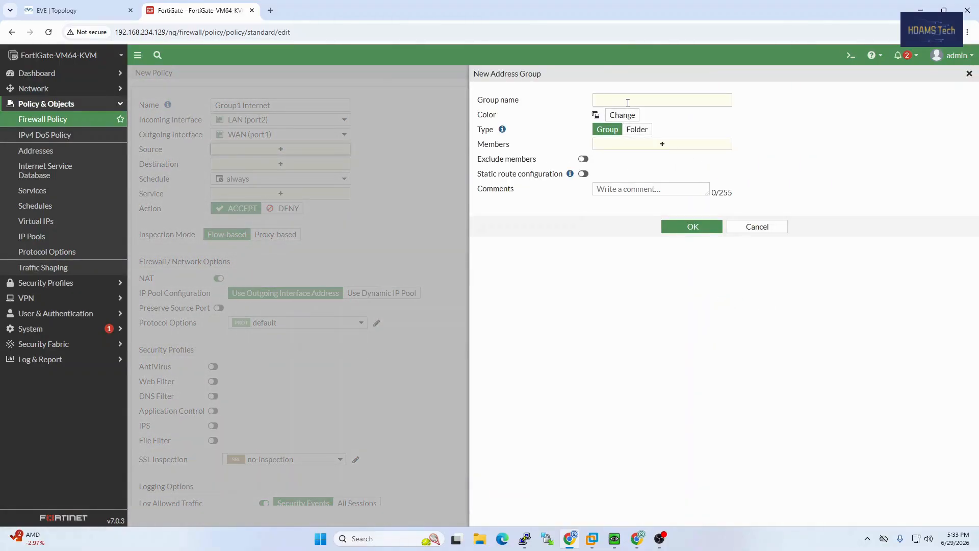
click(628, 102)
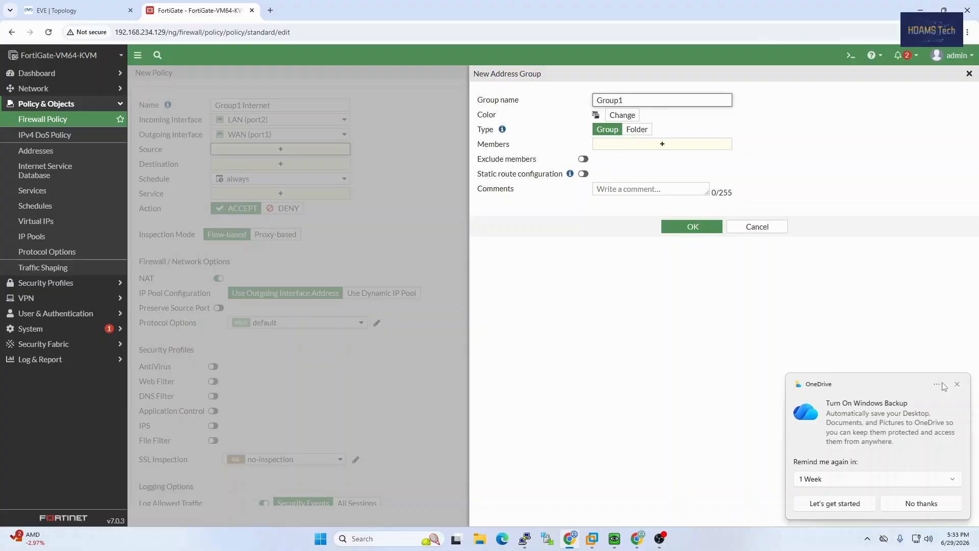
click(957, 385)
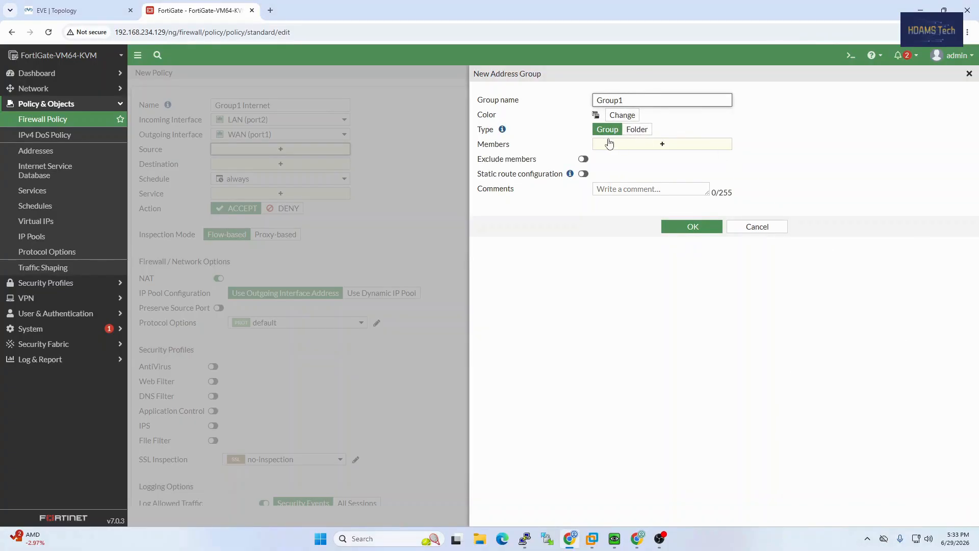
click(639, 145)
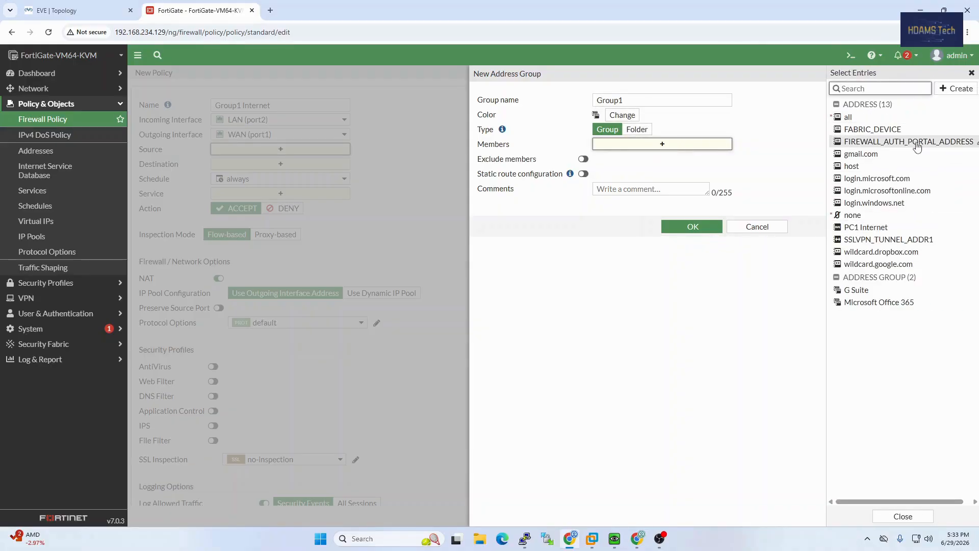
click(954, 92)
click(868, 123)
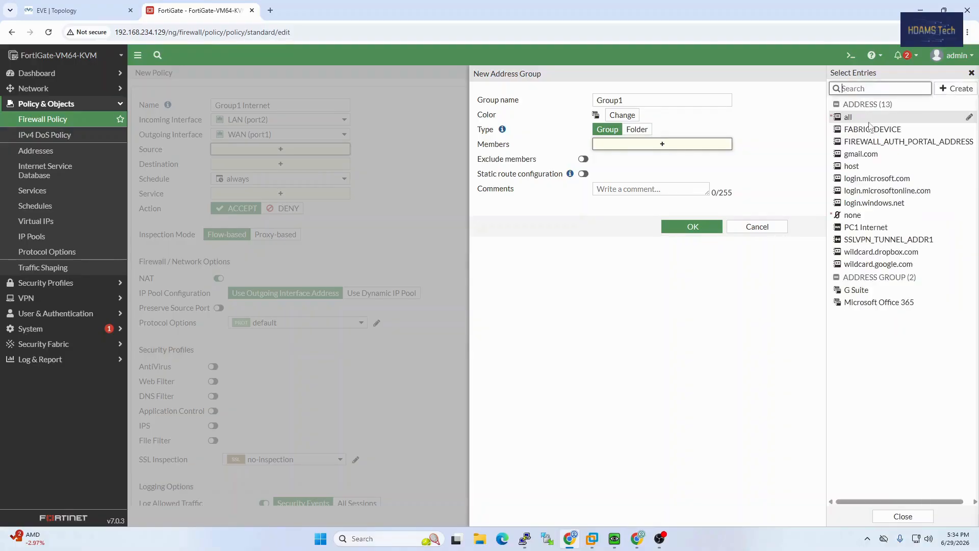
Name the new address PC4 and copy PC4's MAC from its topology label
click(634, 101)
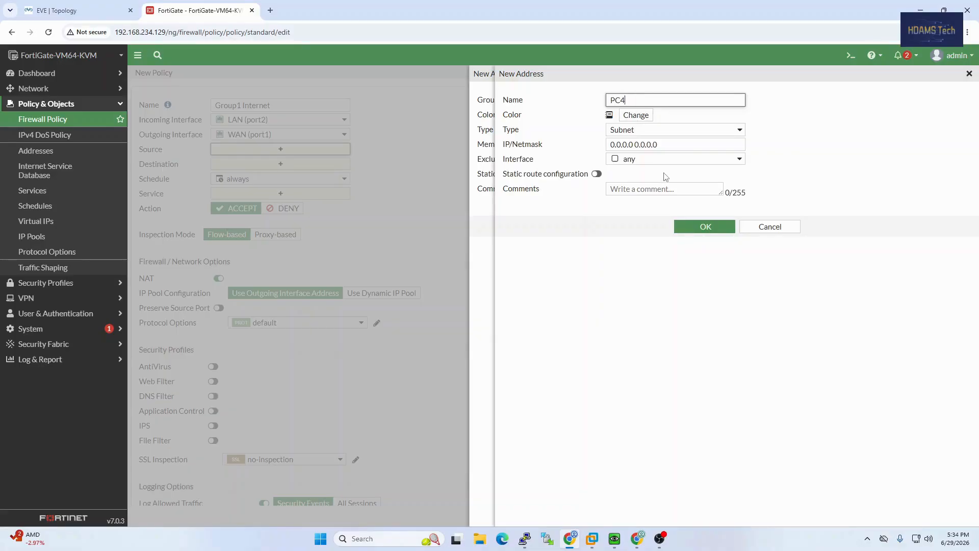
click(76, 10)
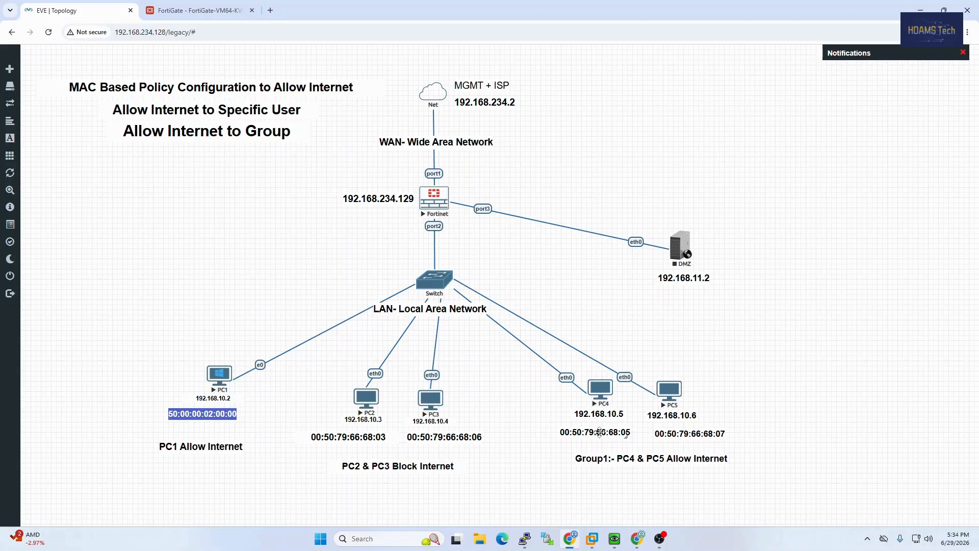
double_click(600, 432)
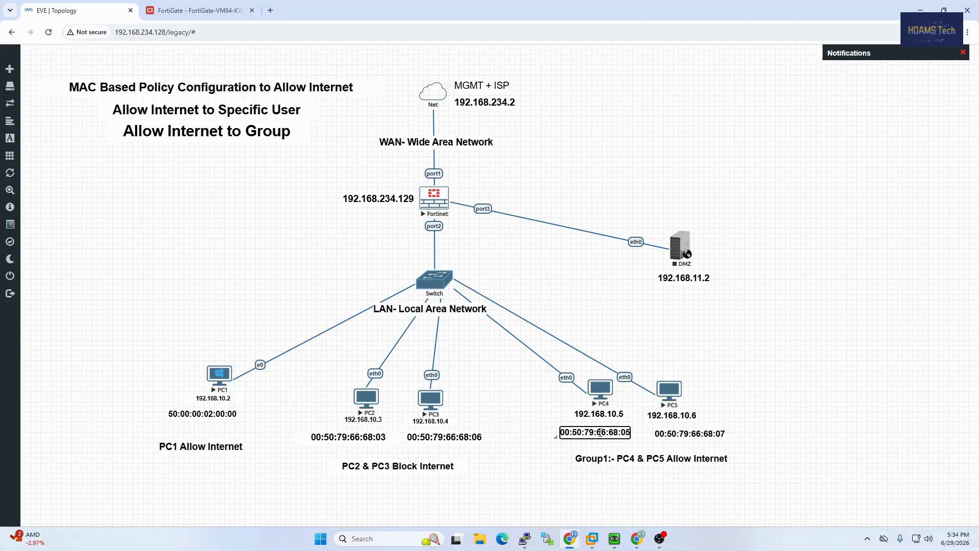
triple_click(599, 432)
key(ctrl+c)
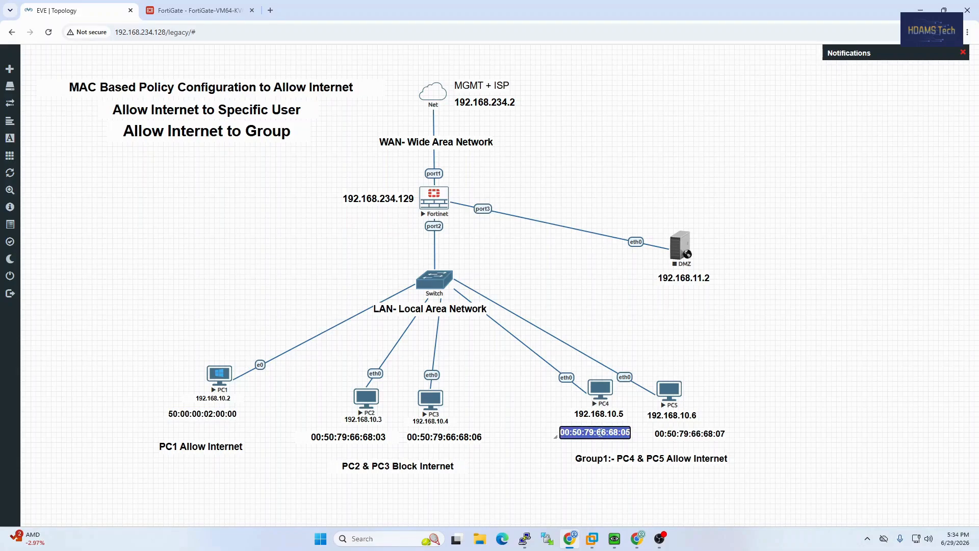
click(173, 15)
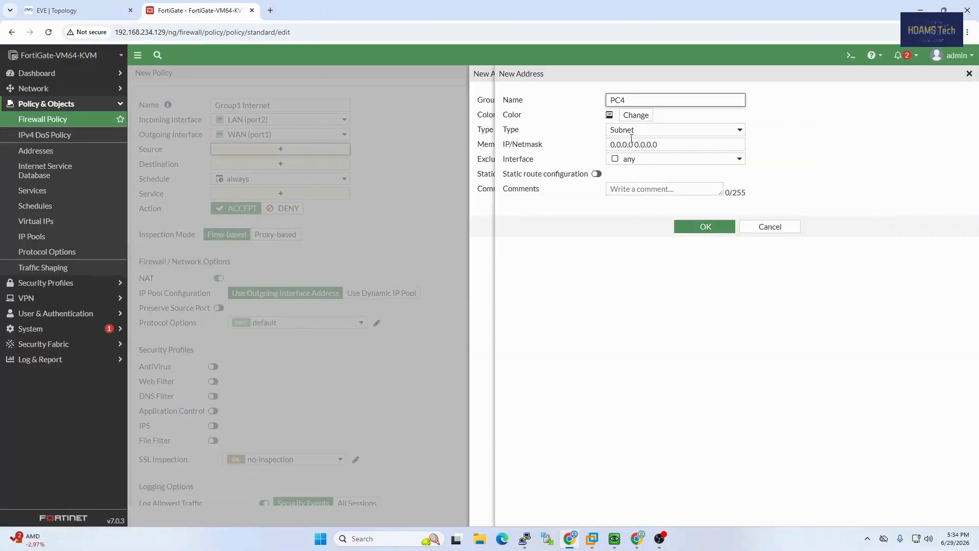
Set PC4 to Device (MAC Address) with MAC 00:50:79:66:68:05 and save it
click(665, 131)
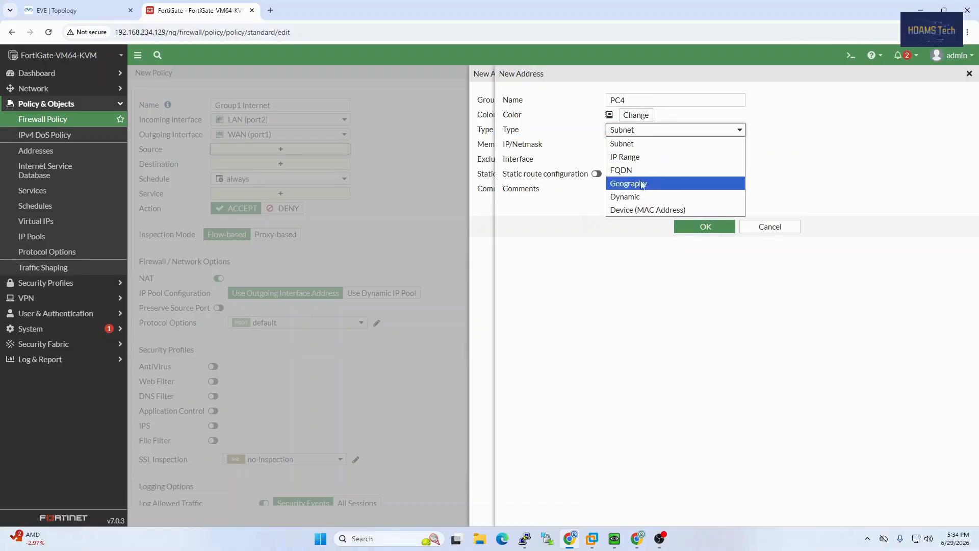
click(641, 212)
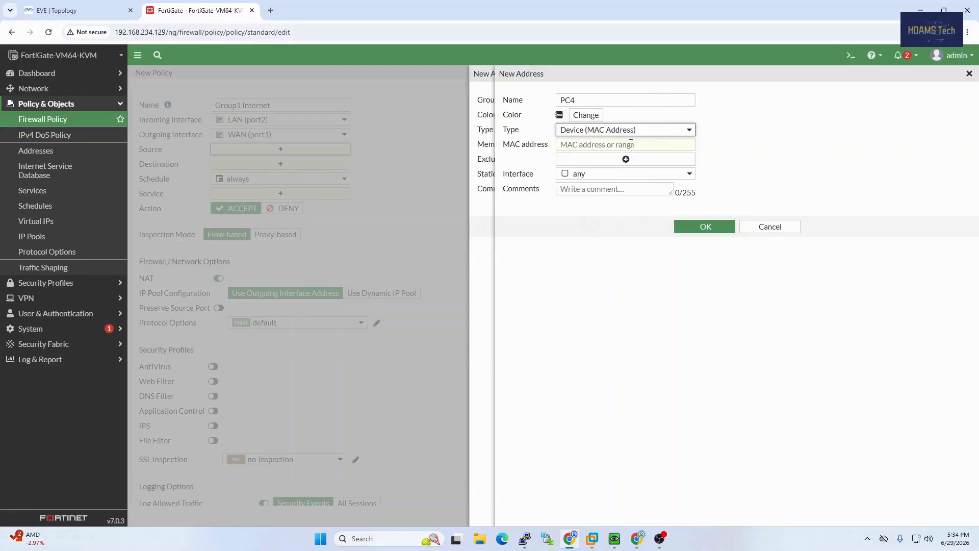
click(631, 144)
key(ctrl+v)
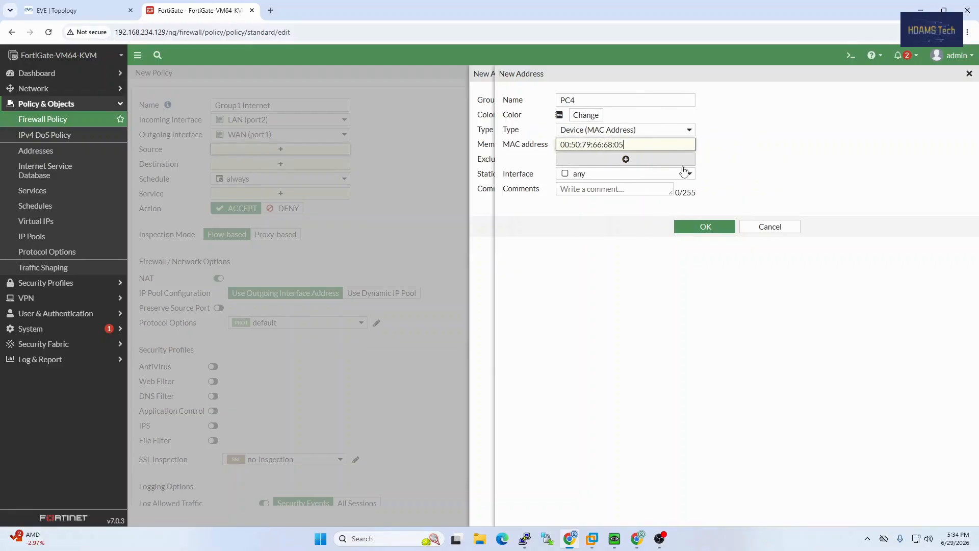
click(706, 229)
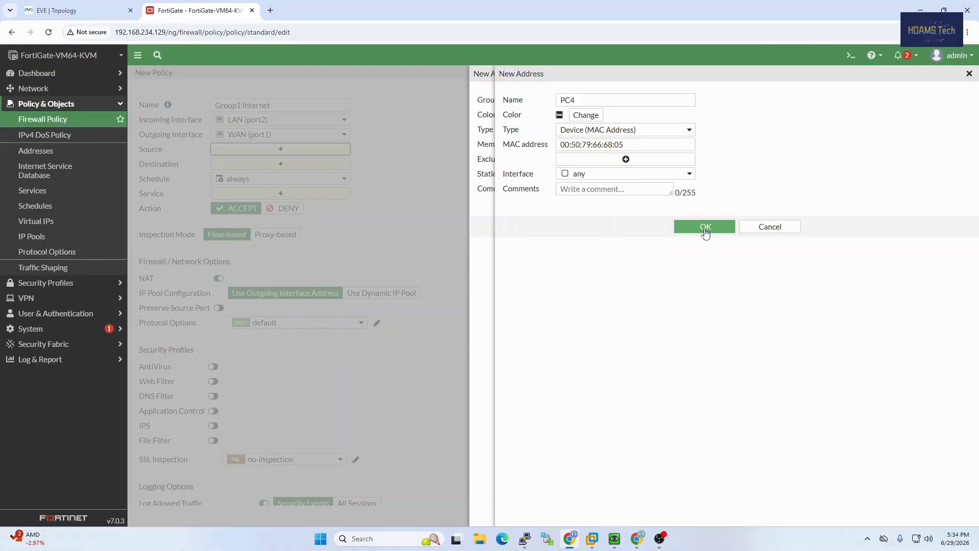
Create another address named PC5 and set its type to Device (MAC Address)
click(948, 90)
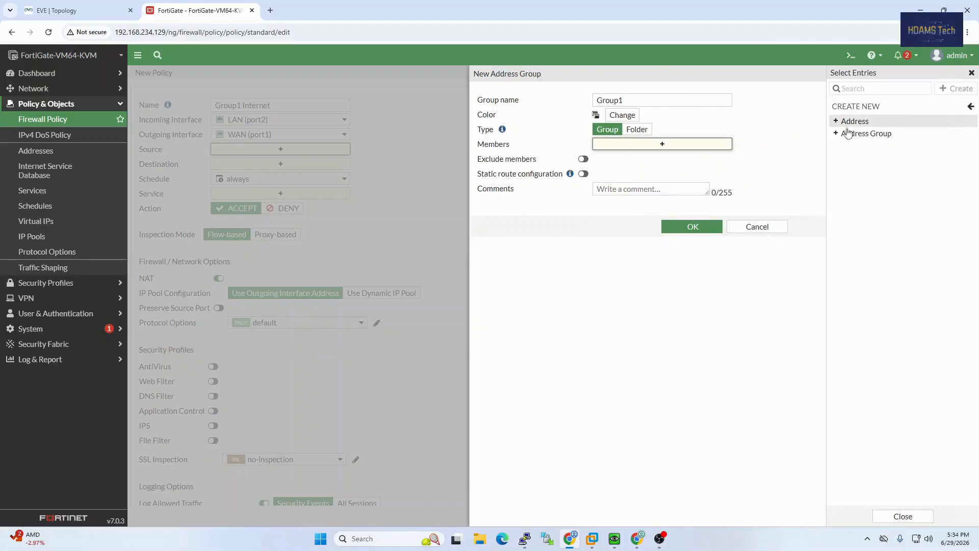
click(855, 122)
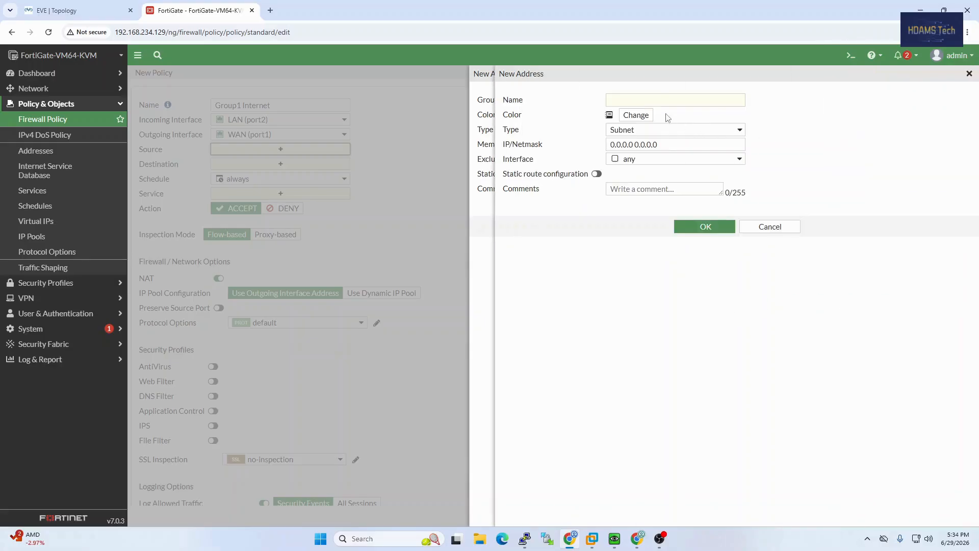
click(653, 100)
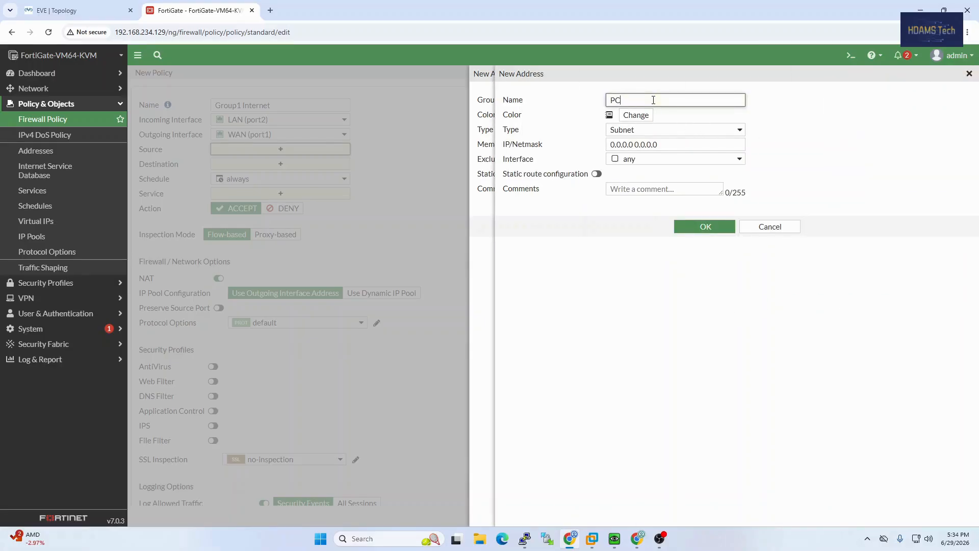
click(639, 130)
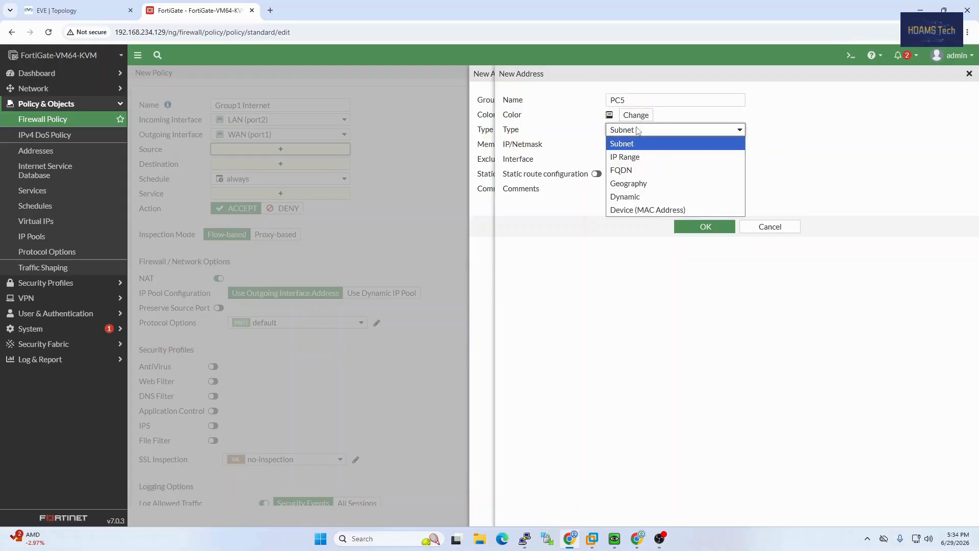
click(634, 211)
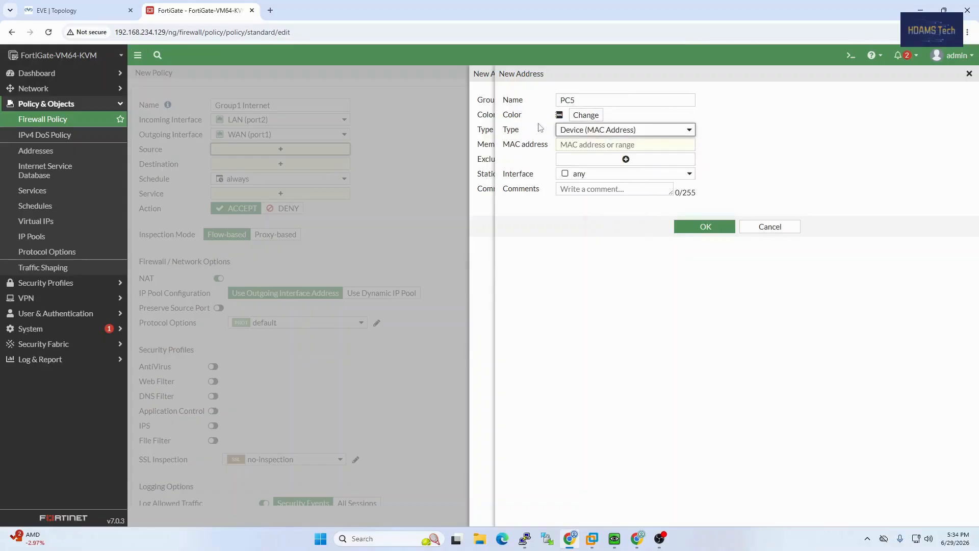
Copy PC5's MAC label 00:50:79:66:68:07 from the topology, reloading the lab once
click(102, 11)
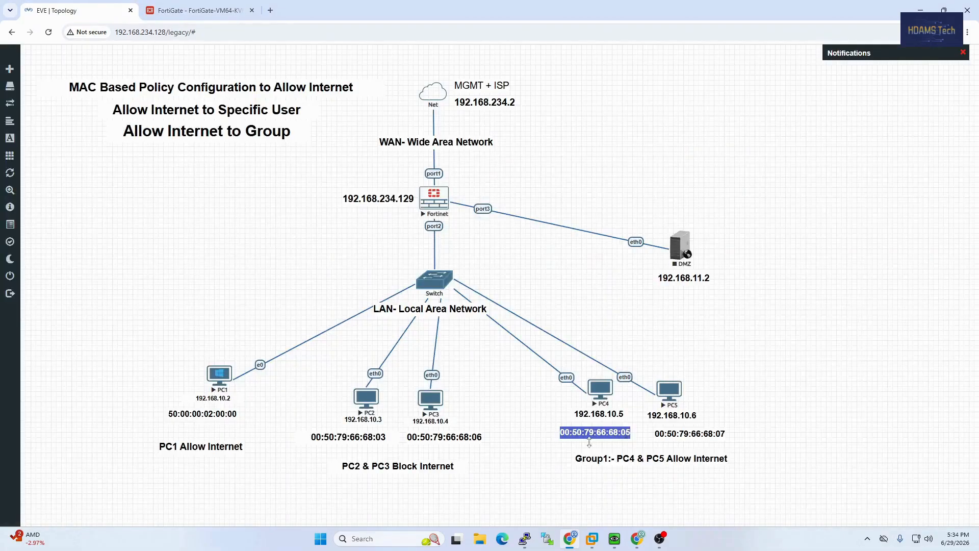
click(695, 435)
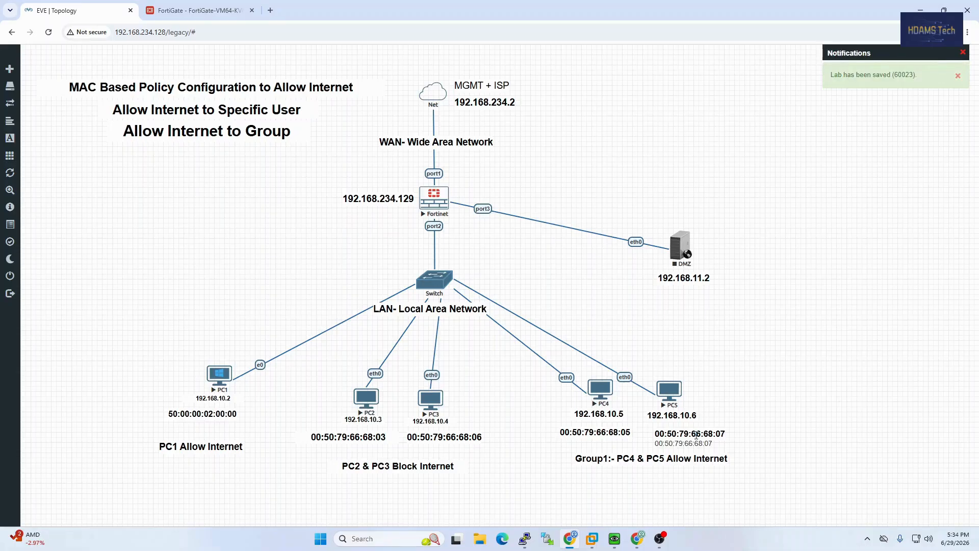
click(749, 438)
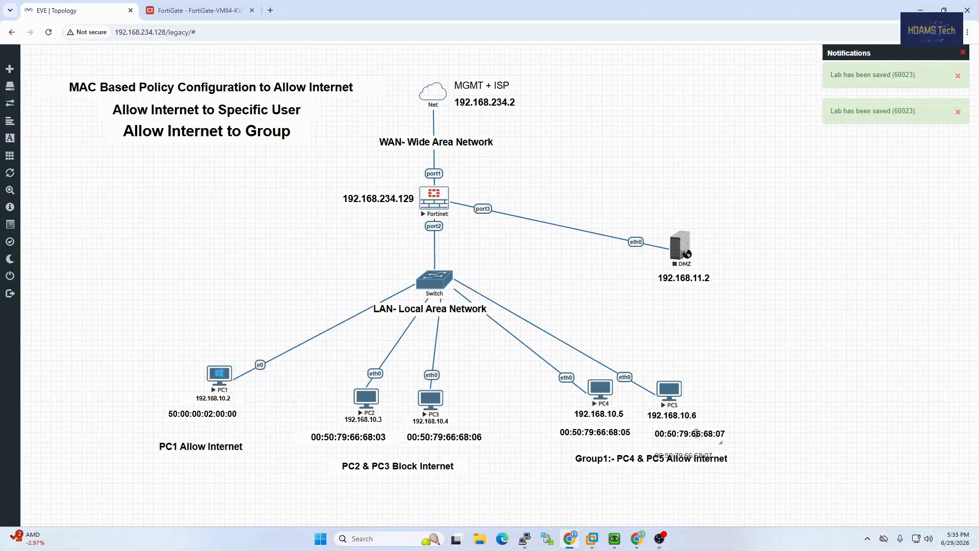
double_click(696, 432)
key(Return)
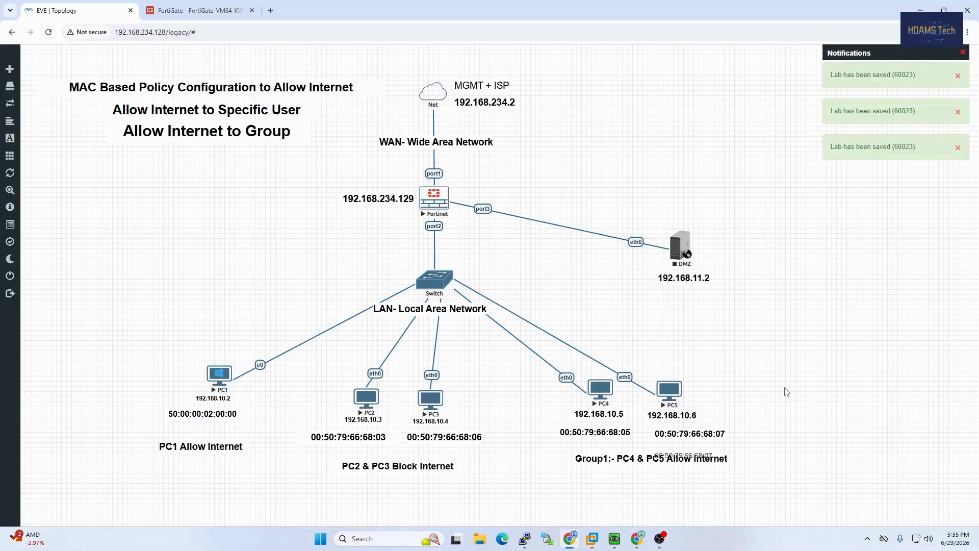
click(48, 32)
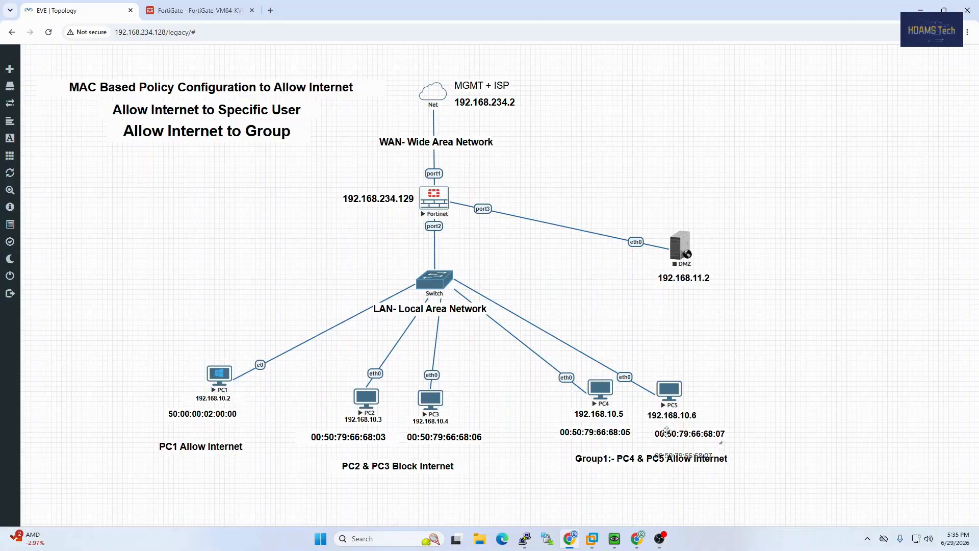
double_click(667, 431)
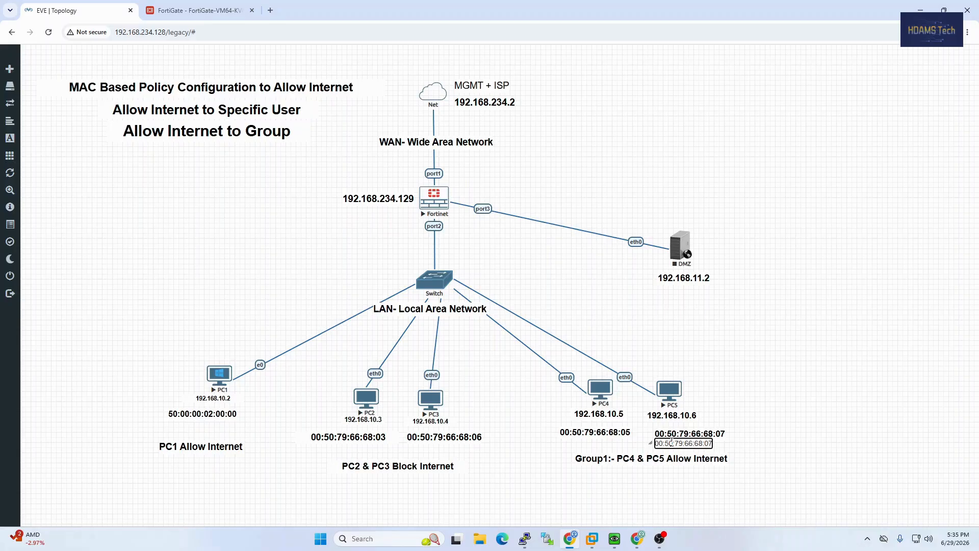
key(Return)
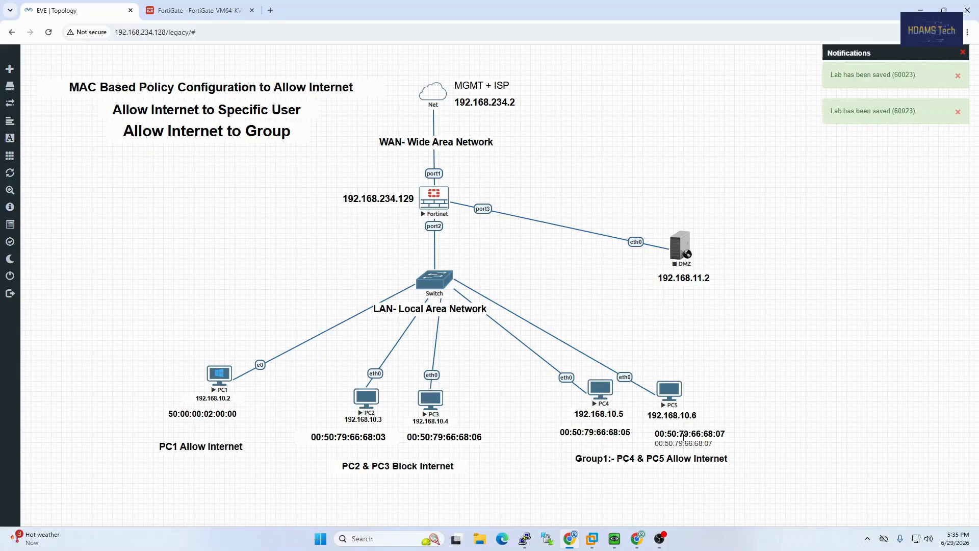
Paste 00:50:79:66:68:07 as PC5's MAC, verify it against the topology, and save the address
click(240, 9)
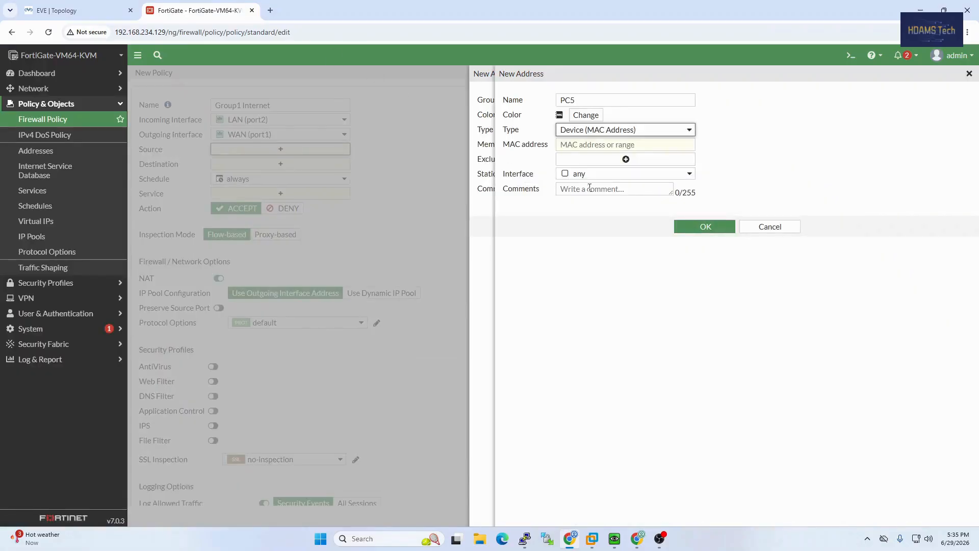
click(599, 144)
key(ctrl+v)
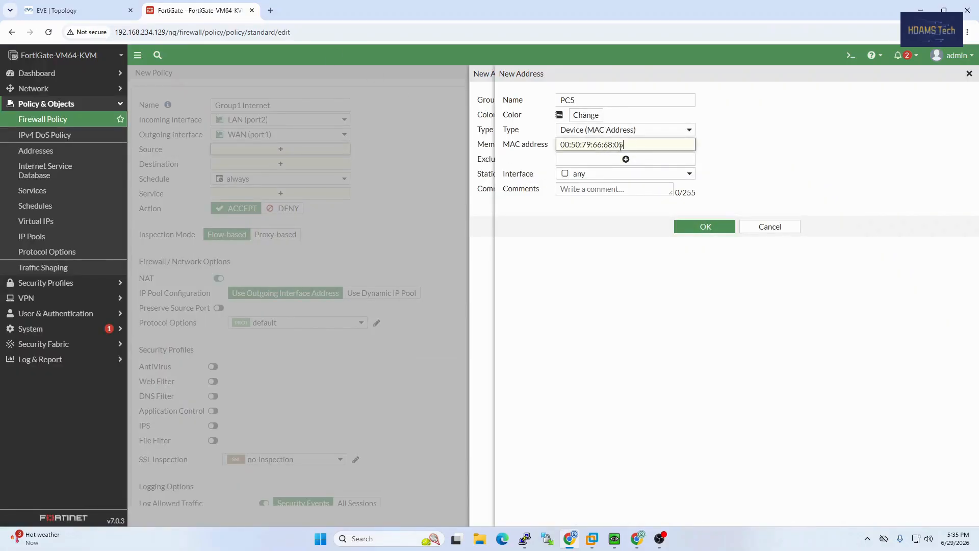
click(99, 6)
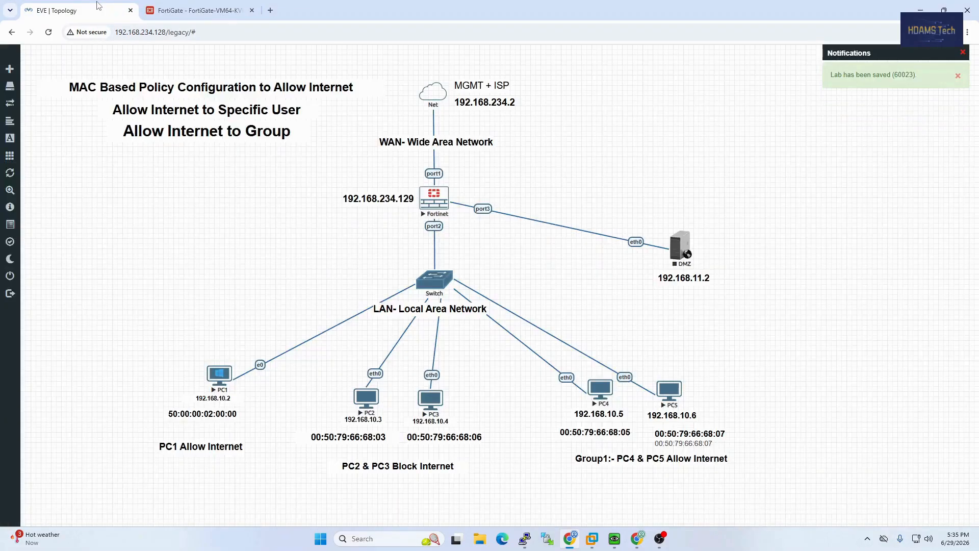
click(234, 11)
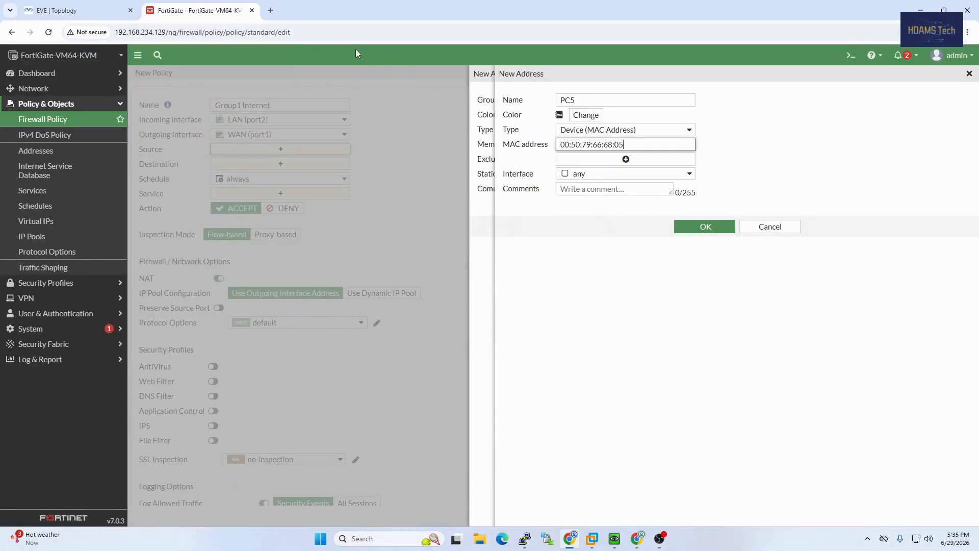
click(97, 11)
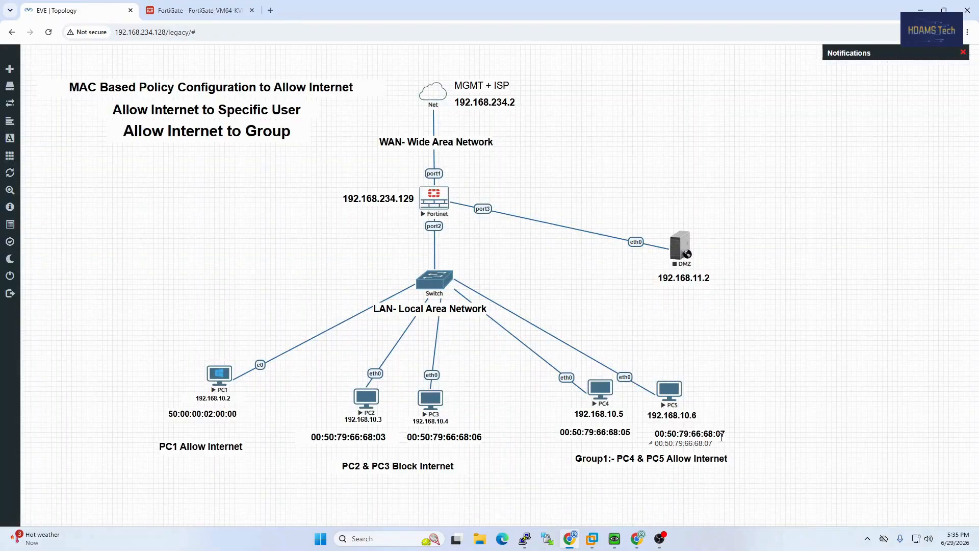
key(ctrl+Tab)
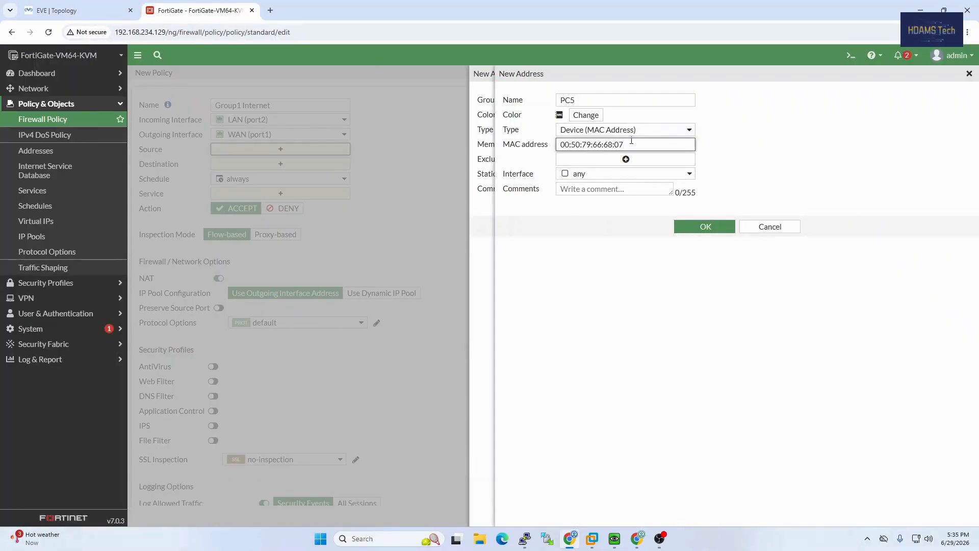
key(ctrl+Tab)
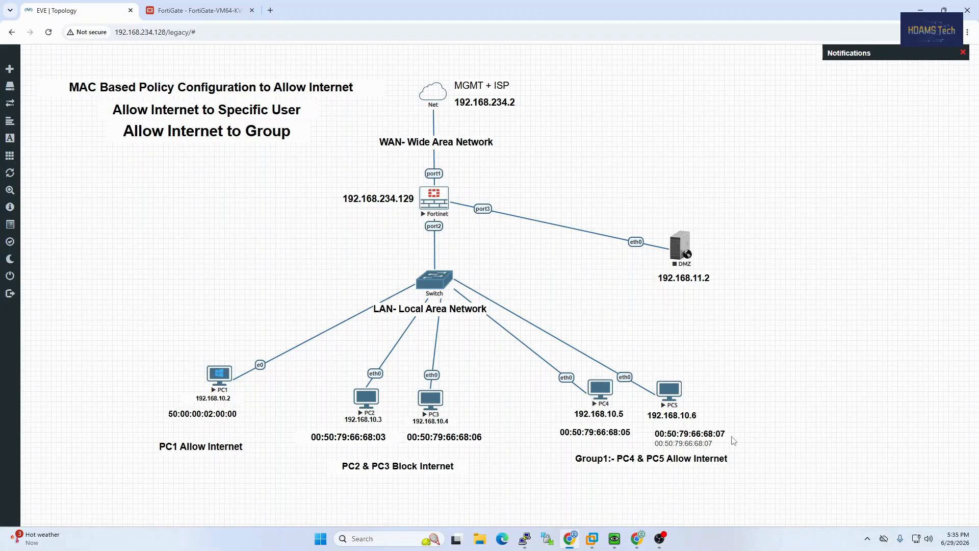
key(ctrl+Tab)
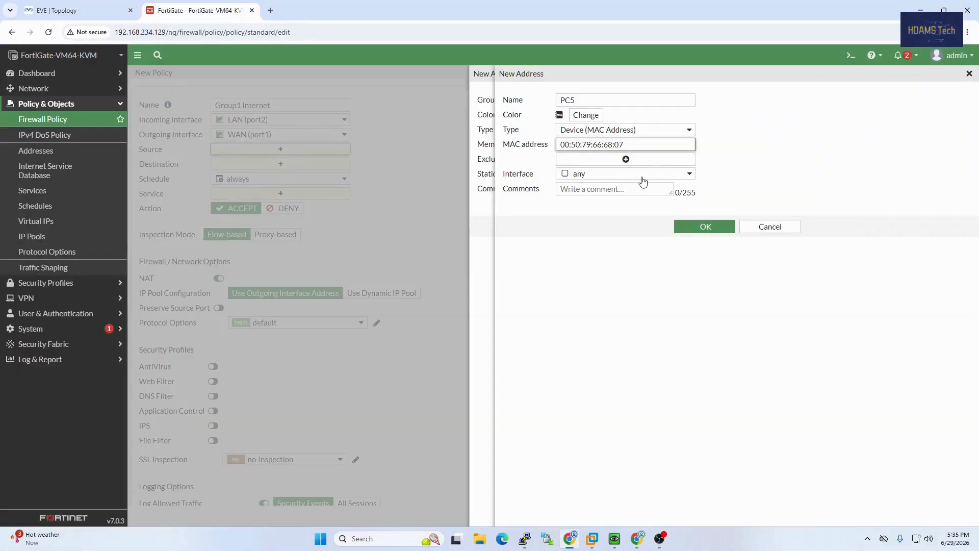
click(704, 225)
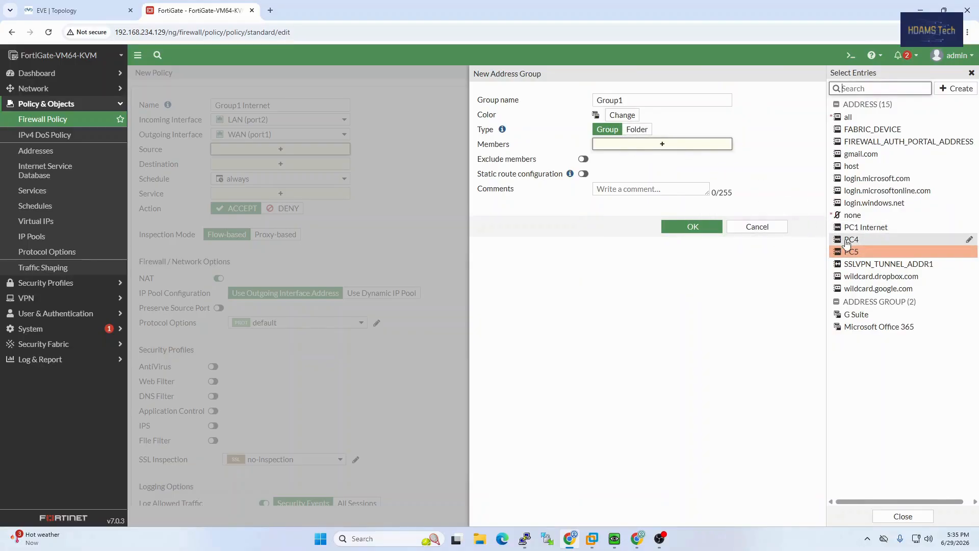
Add PC4 and PC5 as members of Group1 and save the group
click(850, 242)
click(851, 251)
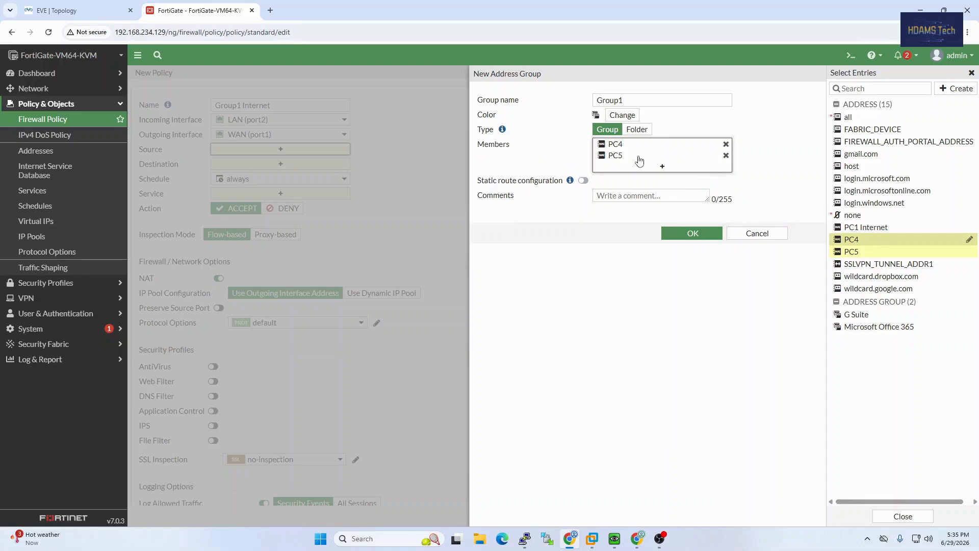
click(706, 236)
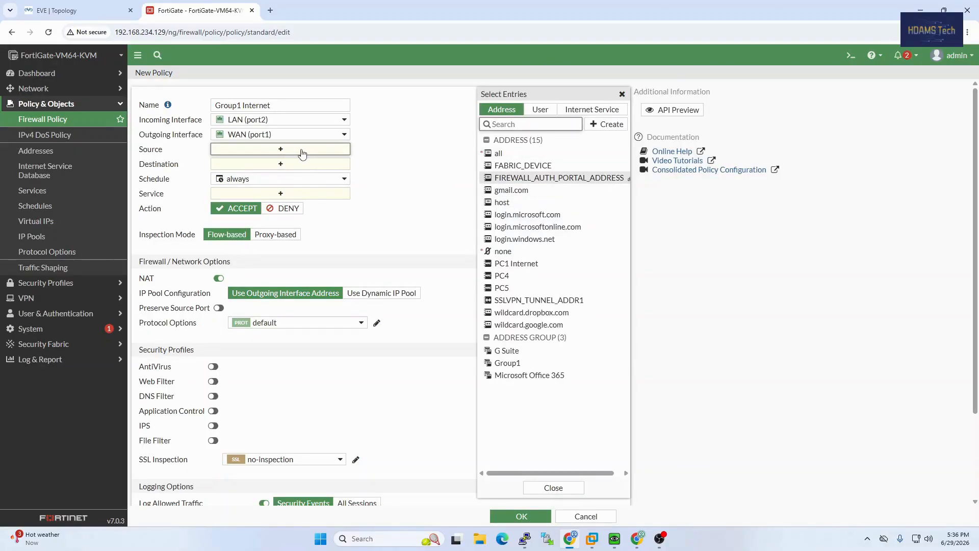
Select Group1 as the policy source, leaving the group itself unchanged
mouse_move(531, 367)
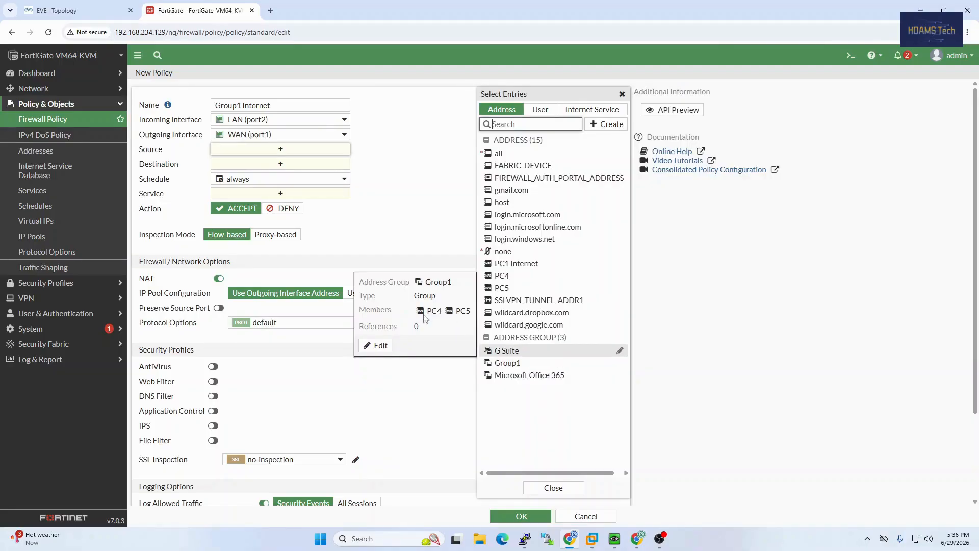
click(515, 367)
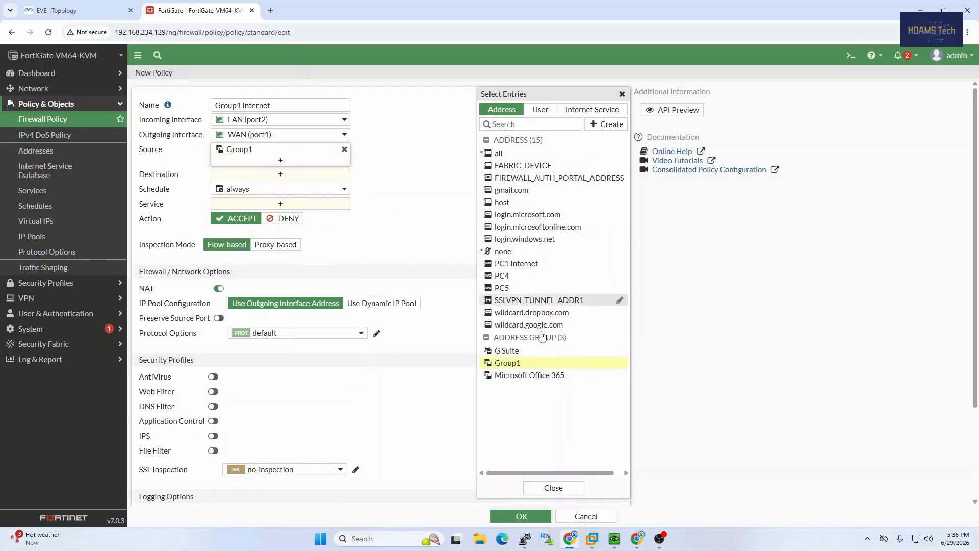
mouse_move(556, 361)
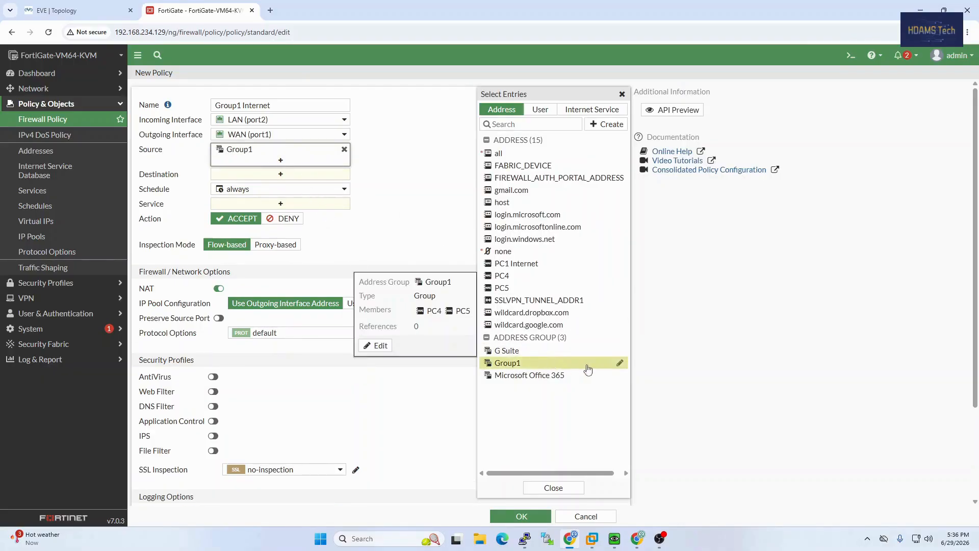
click(392, 347)
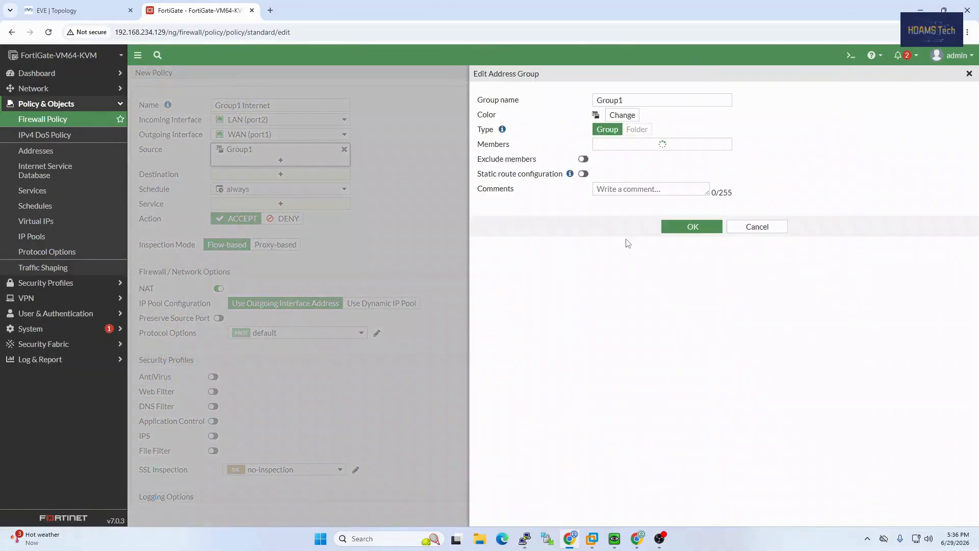
mouse_move(657, 149)
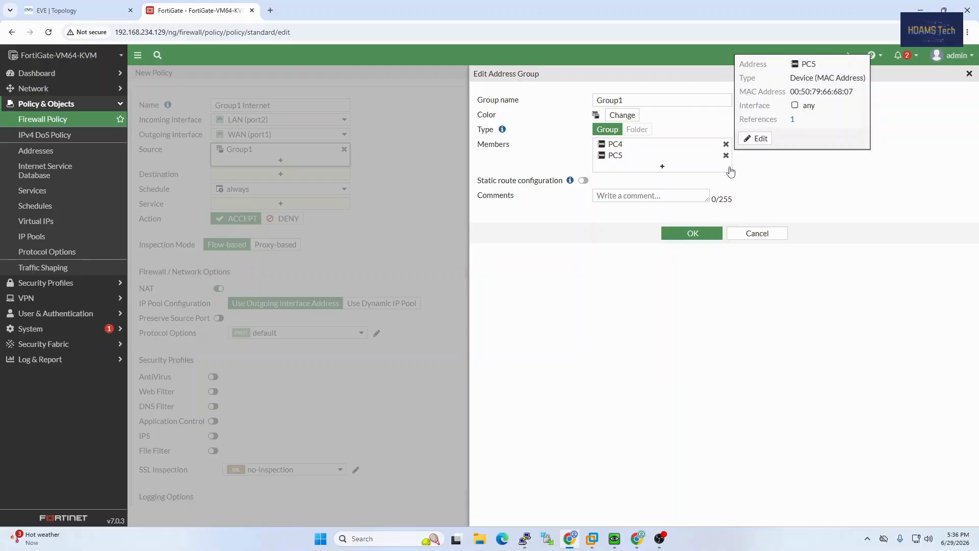
click(756, 232)
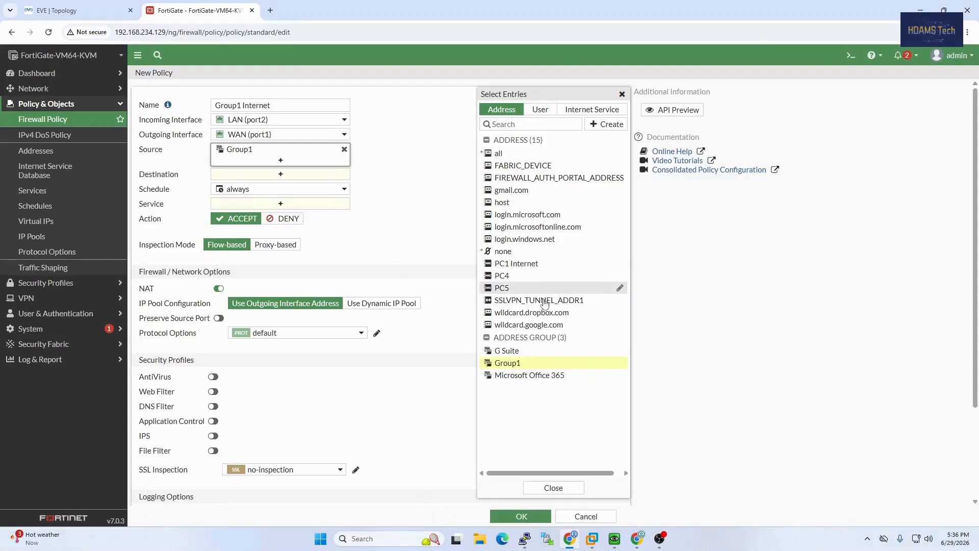
mouse_move(553, 368)
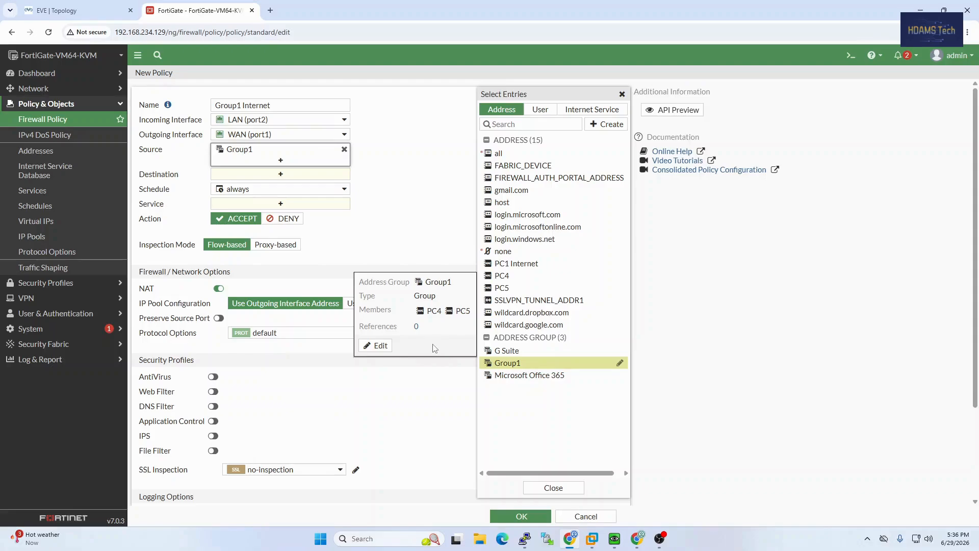
click(415, 396)
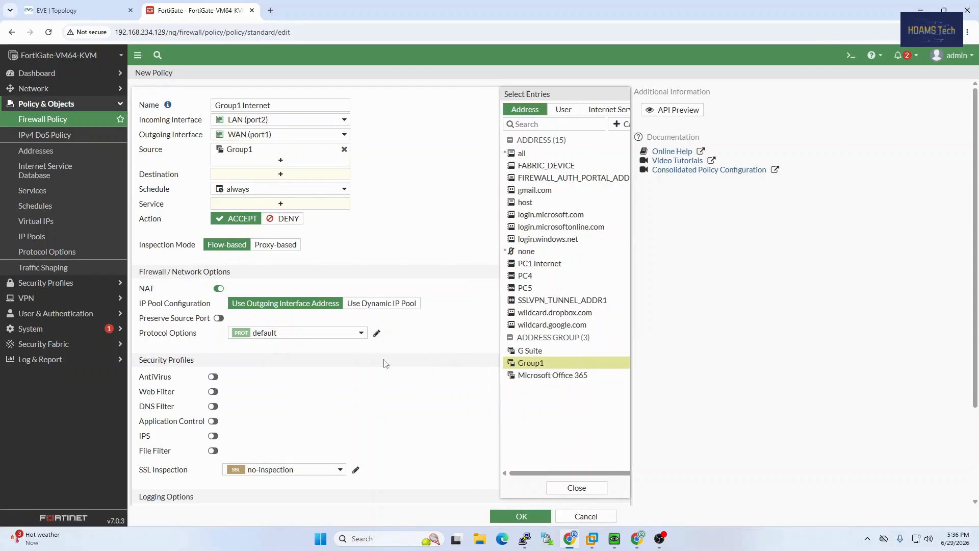
Set destination to all and service to ALL, then save the Group1 Internet policy
click(298, 176)
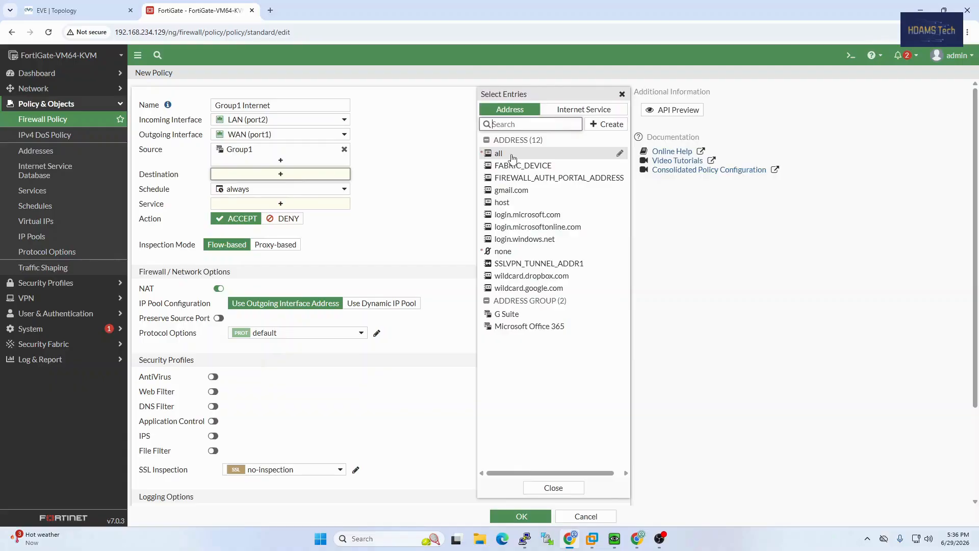
mouse_move(510, 160)
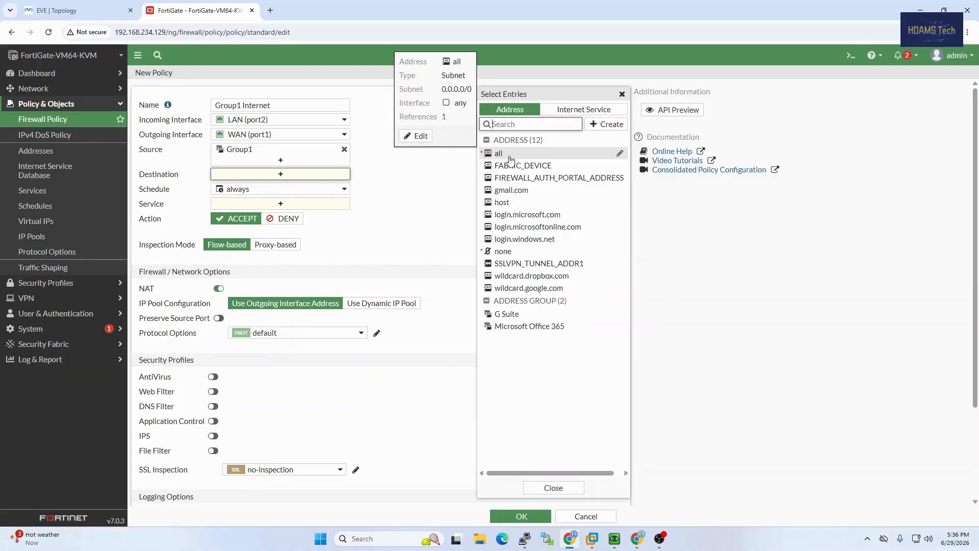
click(511, 158)
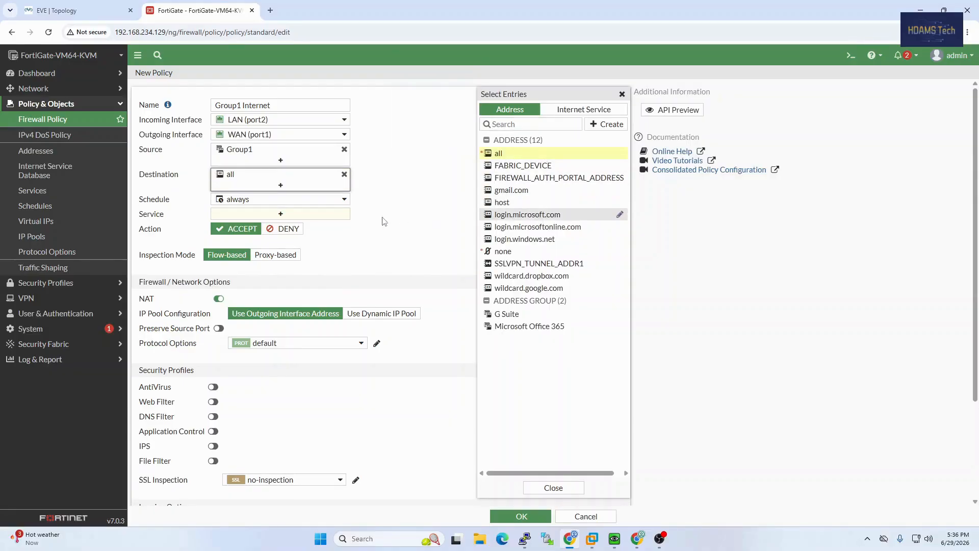
click(280, 219)
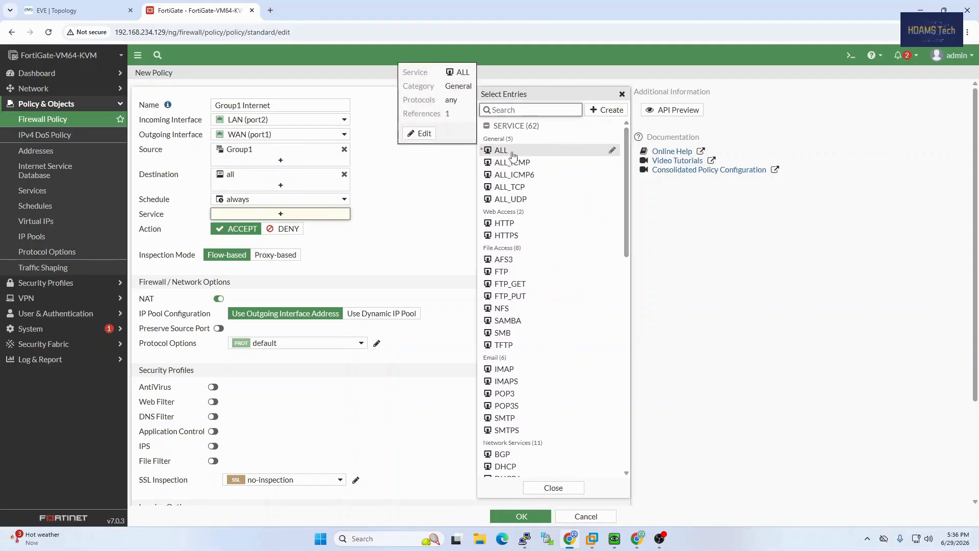
click(512, 153)
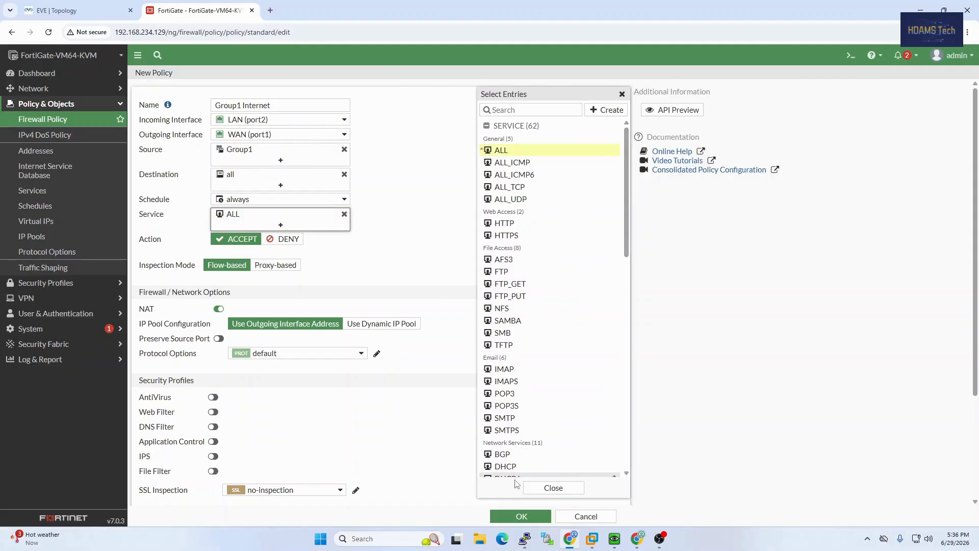
click(545, 489)
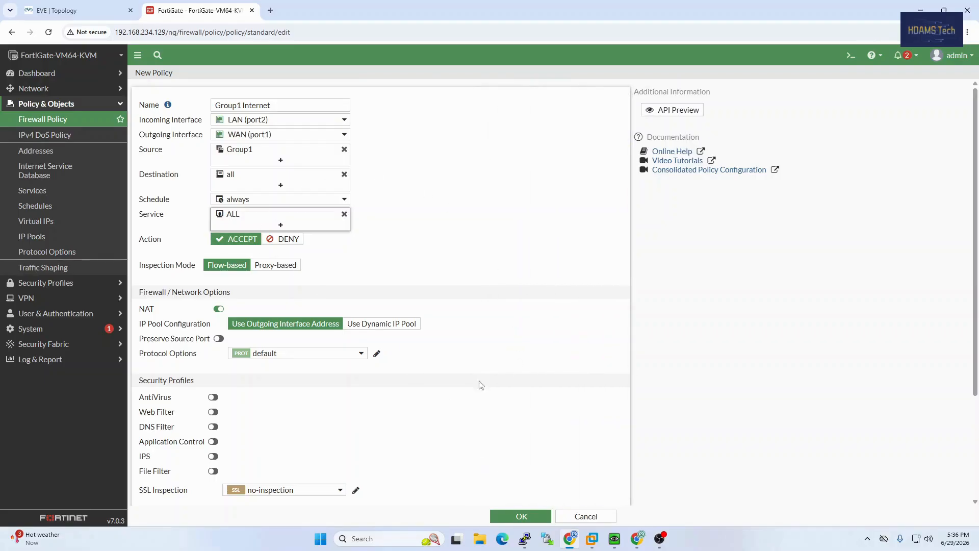
click(520, 515)
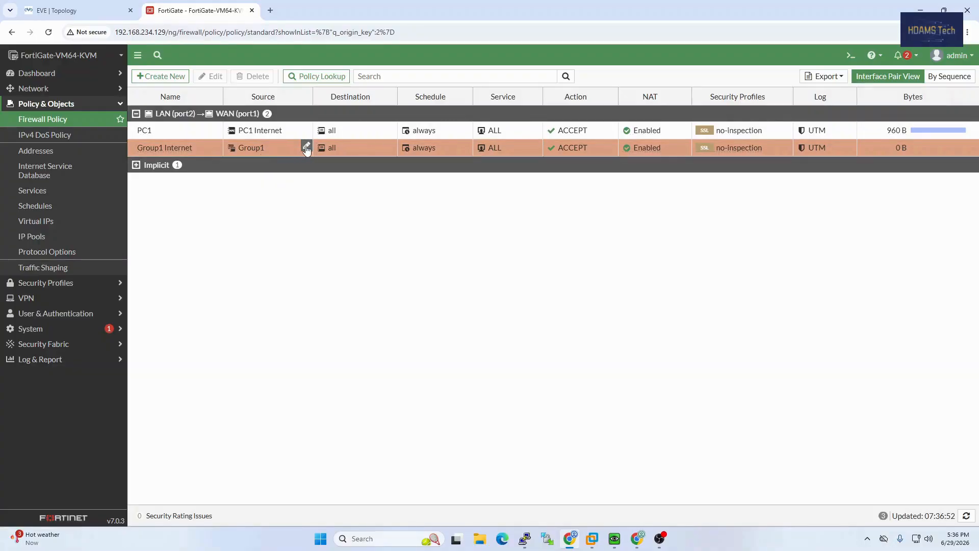
Review the Group1 Internet policy's source without changes and return to the EVE topology page
click(307, 148)
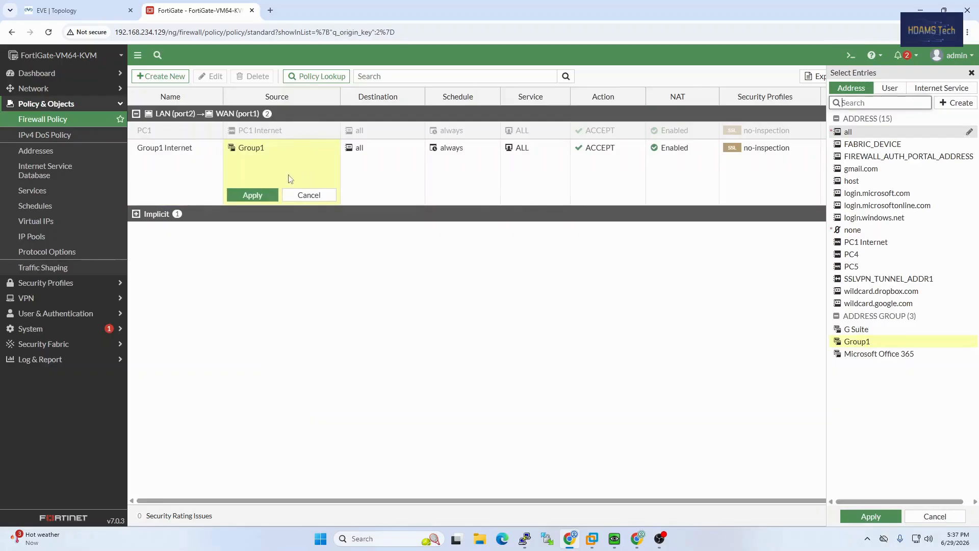
mouse_move(876, 347)
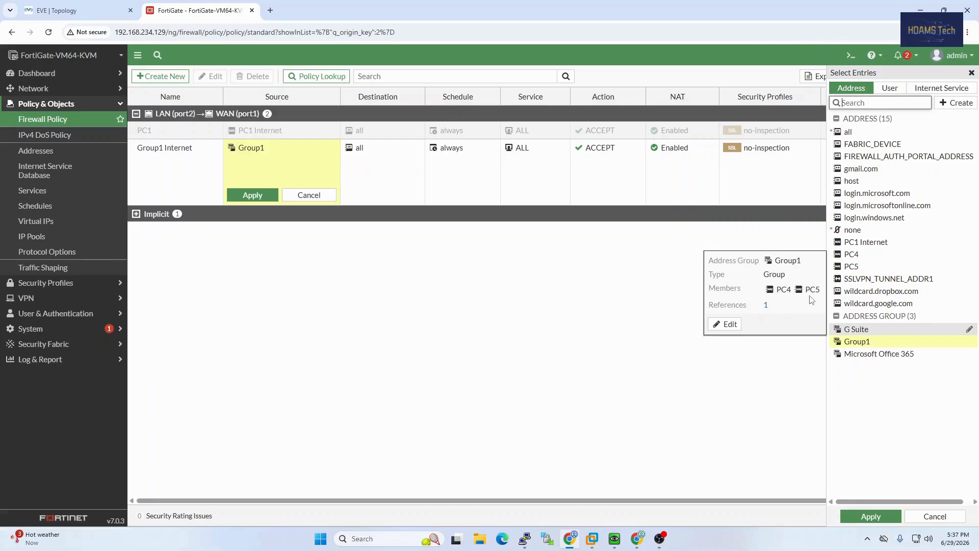
click(315, 199)
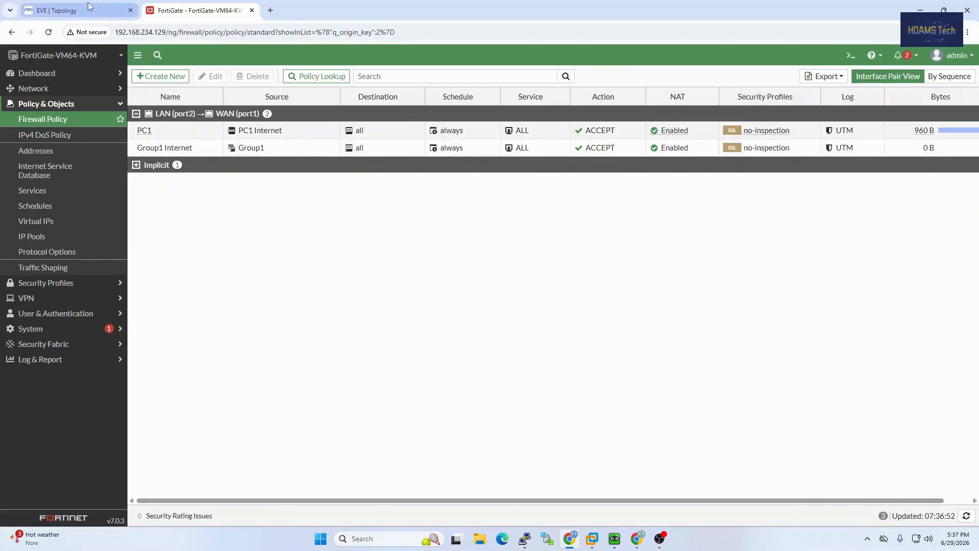
click(66, 10)
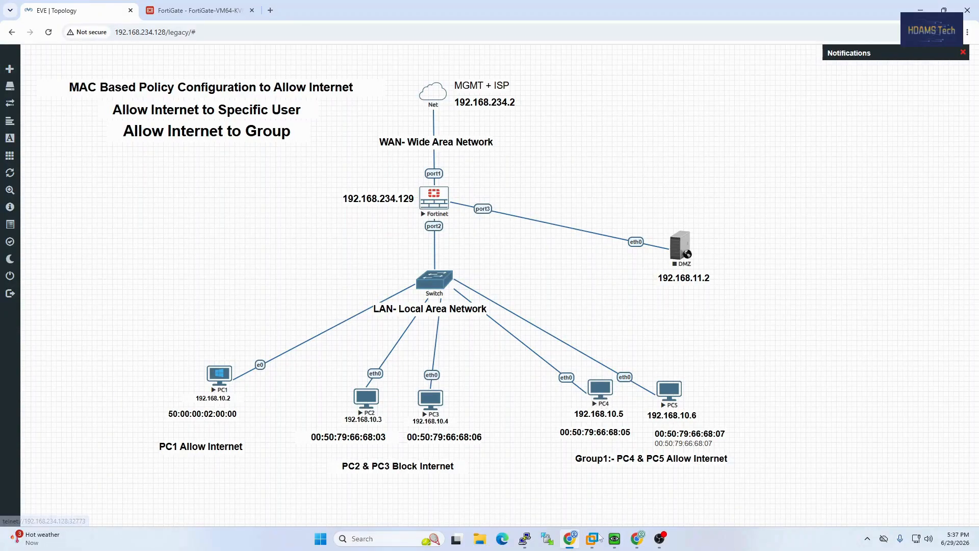
Rerun ping 8.8.8.8 on the PC4 console and move that window left
mouse_move(547, 539)
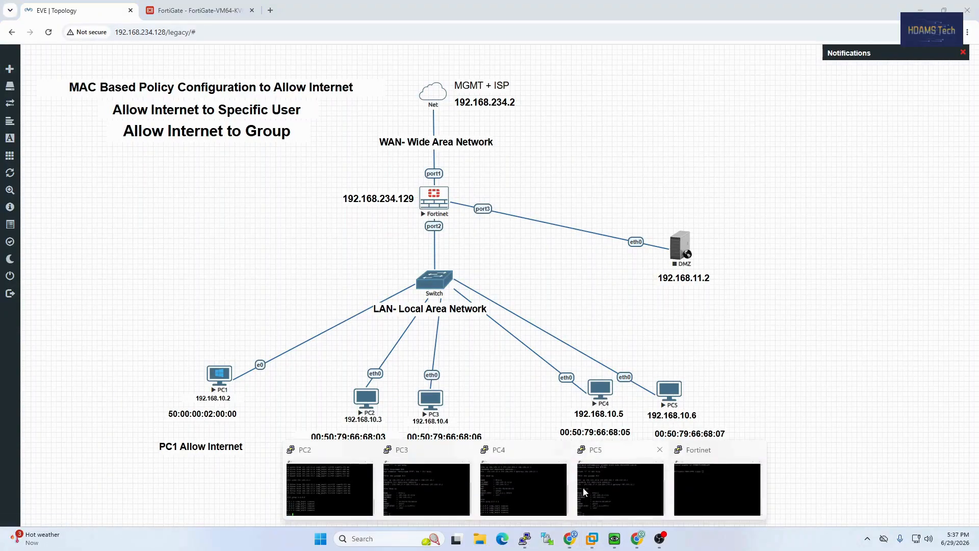
mouse_move(585, 491)
click(523, 489)
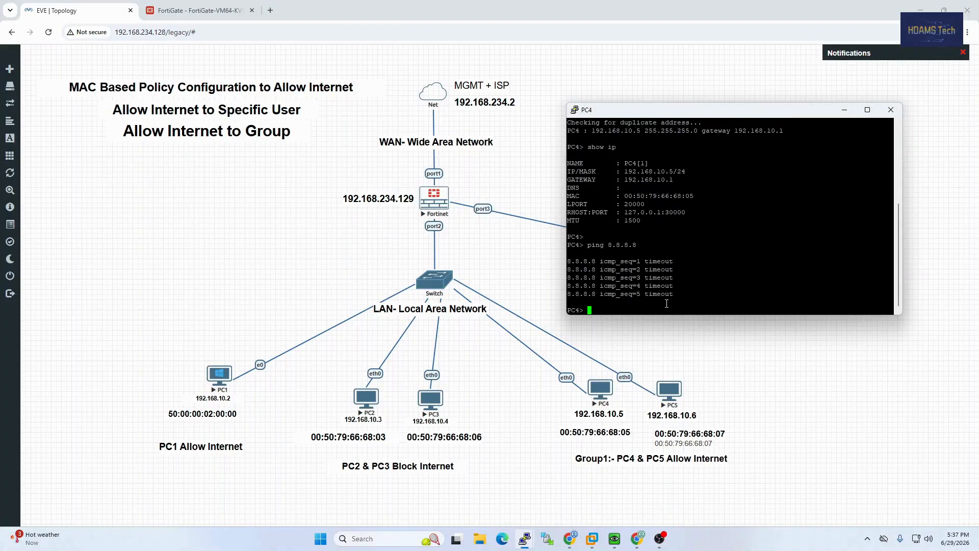
key(Up)
key(Return)
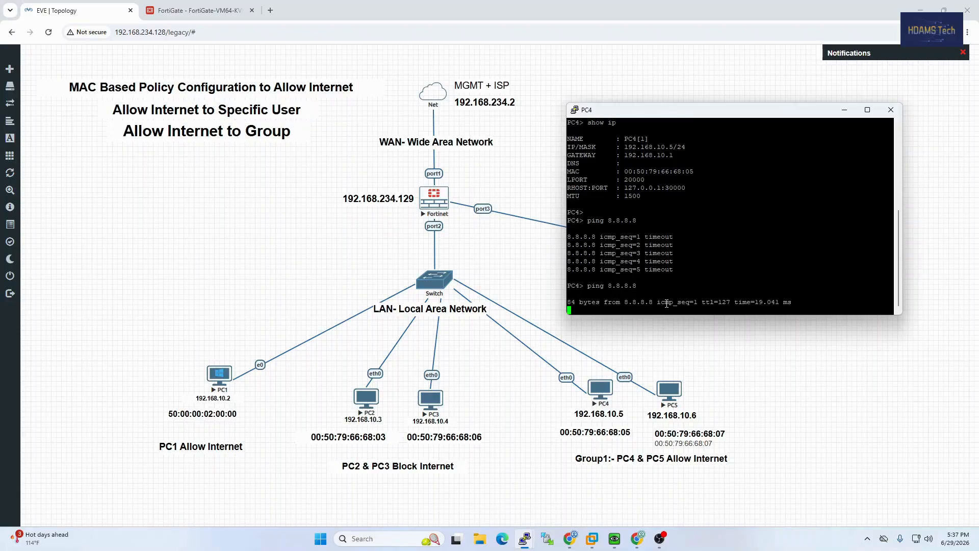
drag(655, 117, 380, 122)
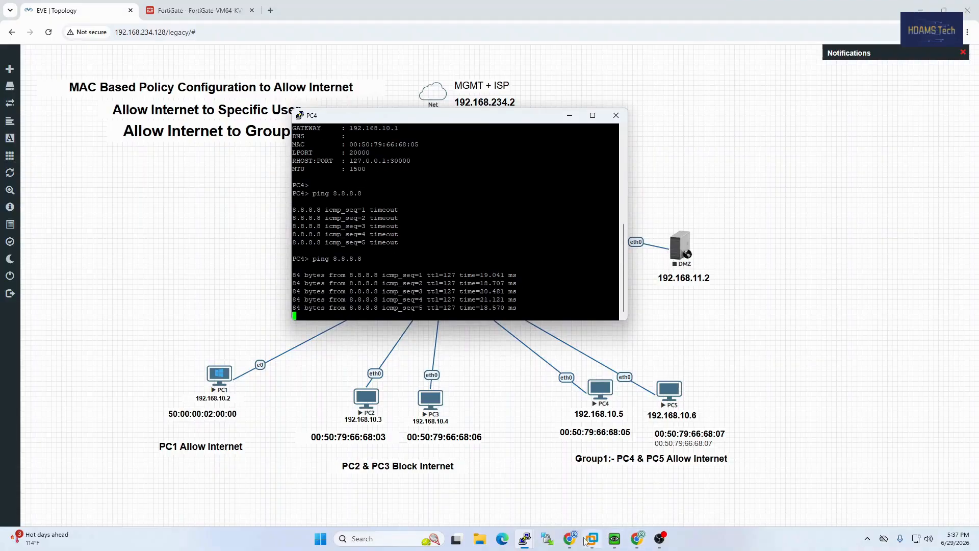
Move the PC5 console to the right and run ping 8.8.8.8 from it
mouse_move(527, 543)
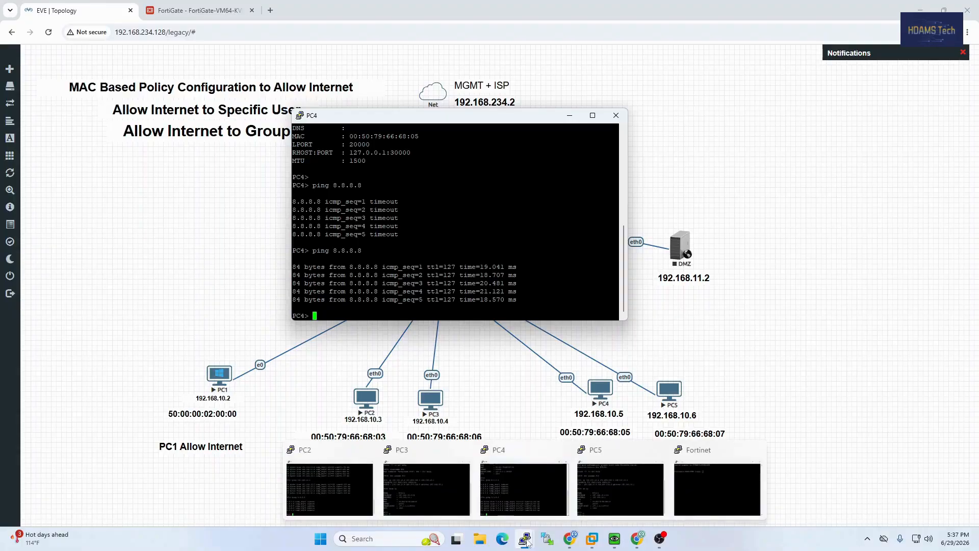
click(637, 458)
drag(270, 47, 863, 153)
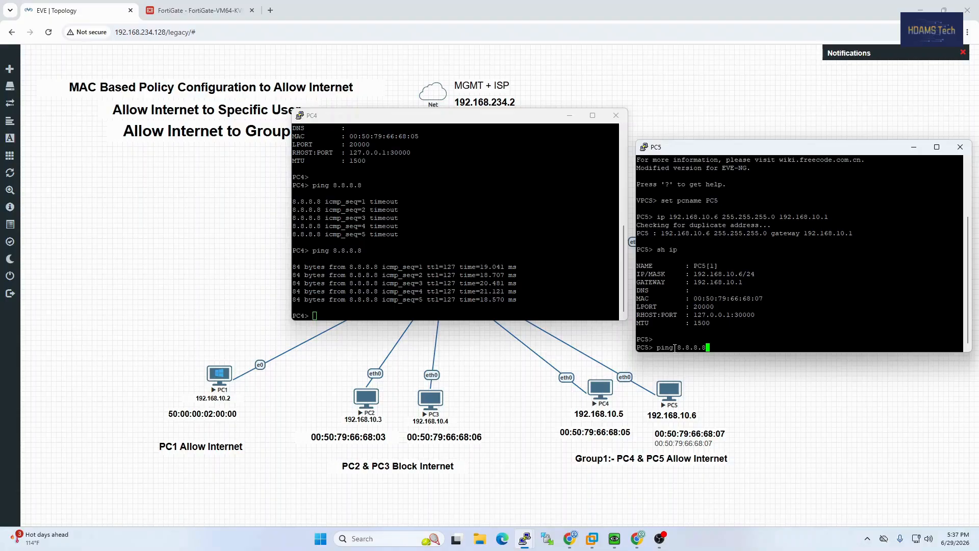
key(Return)
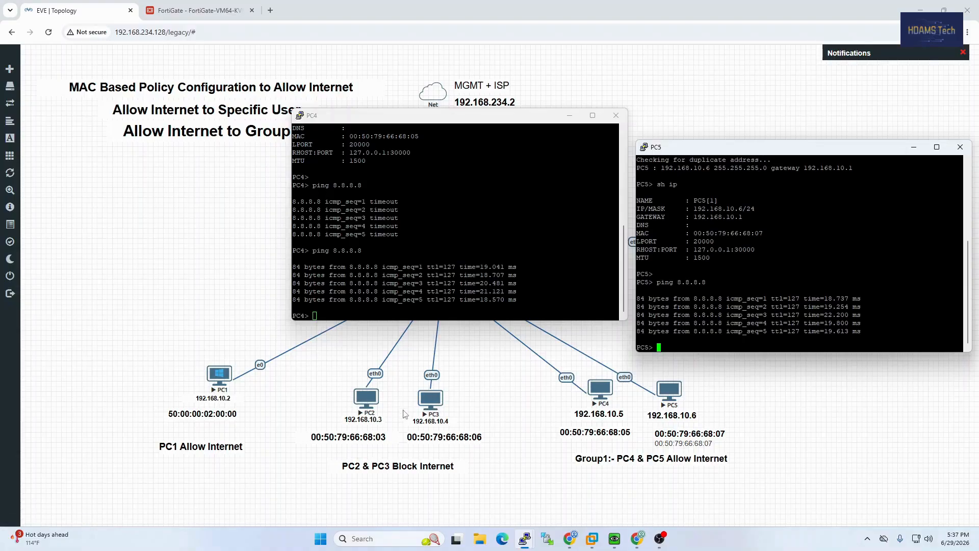
Run ping 8.8.8.8 on the PC3 console, watch it time out, then return to the topology diagram
mouse_move(525, 536)
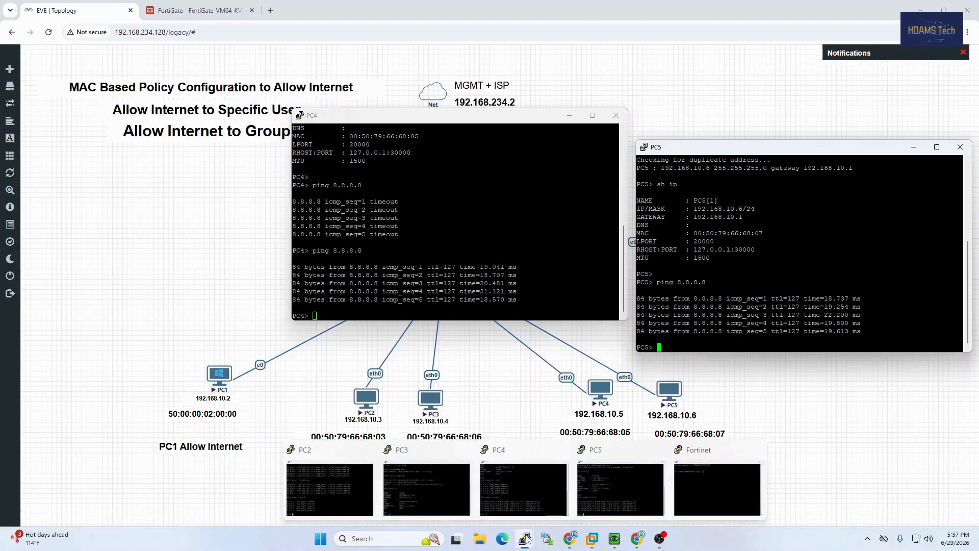
click(447, 485)
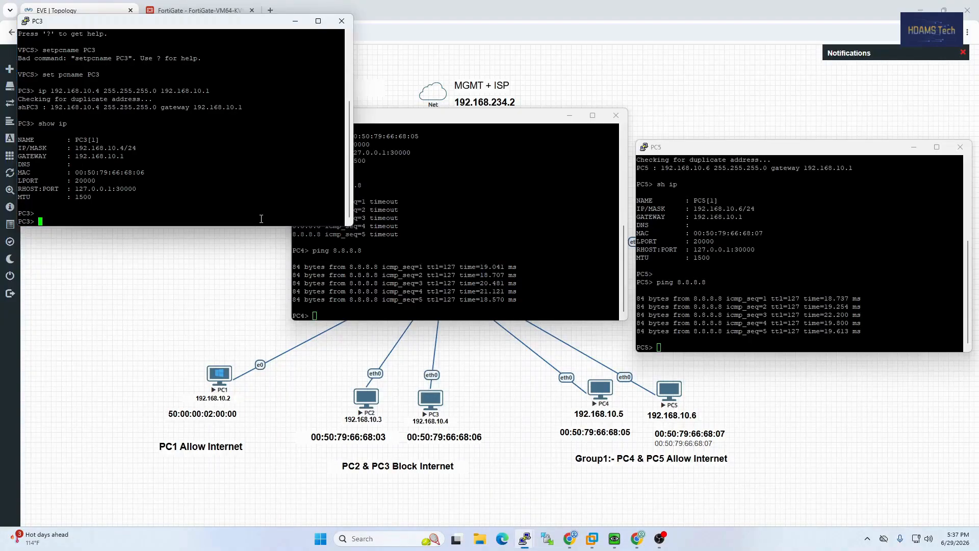
text(ping 8.8.8.8)
key(Return)
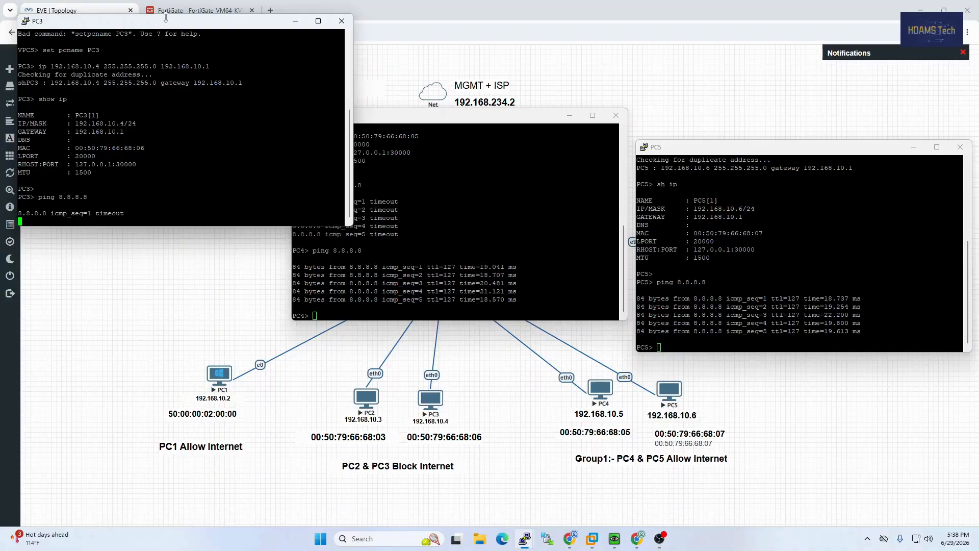
drag(166, 17, 327, 196)
click(118, 355)
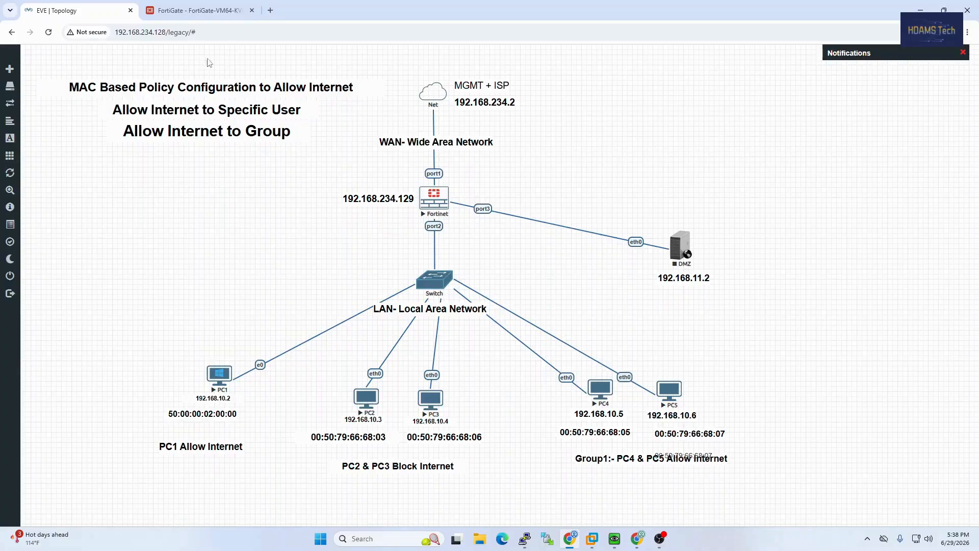
click(199, 10)
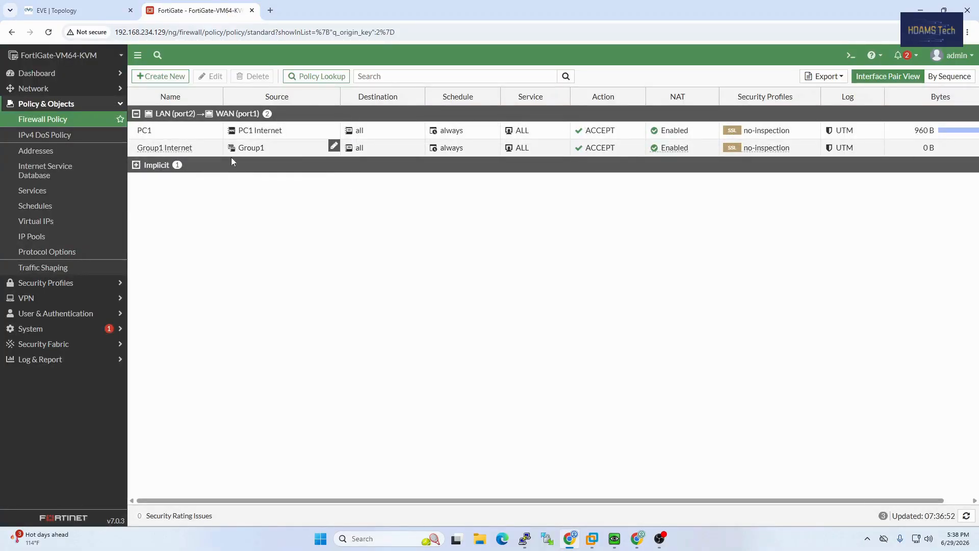
click(92, 10)
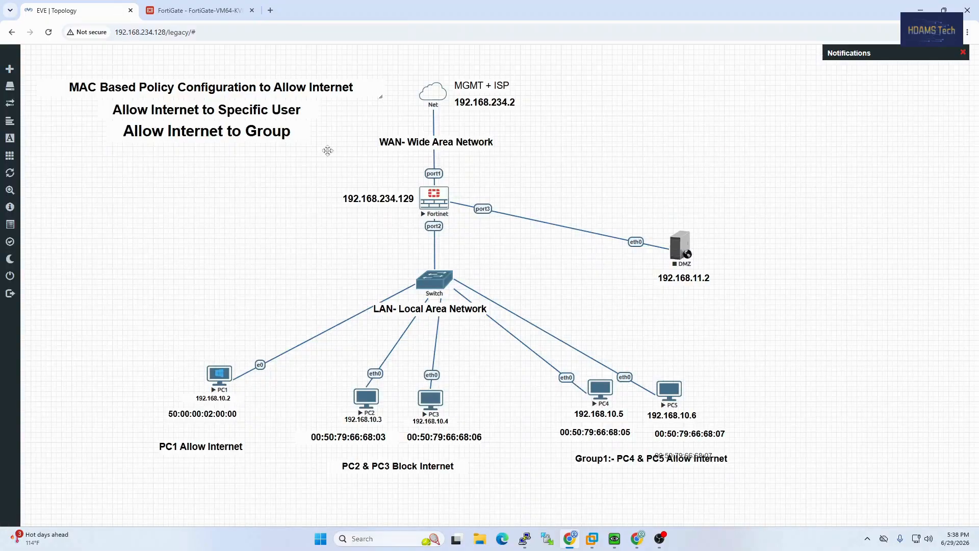